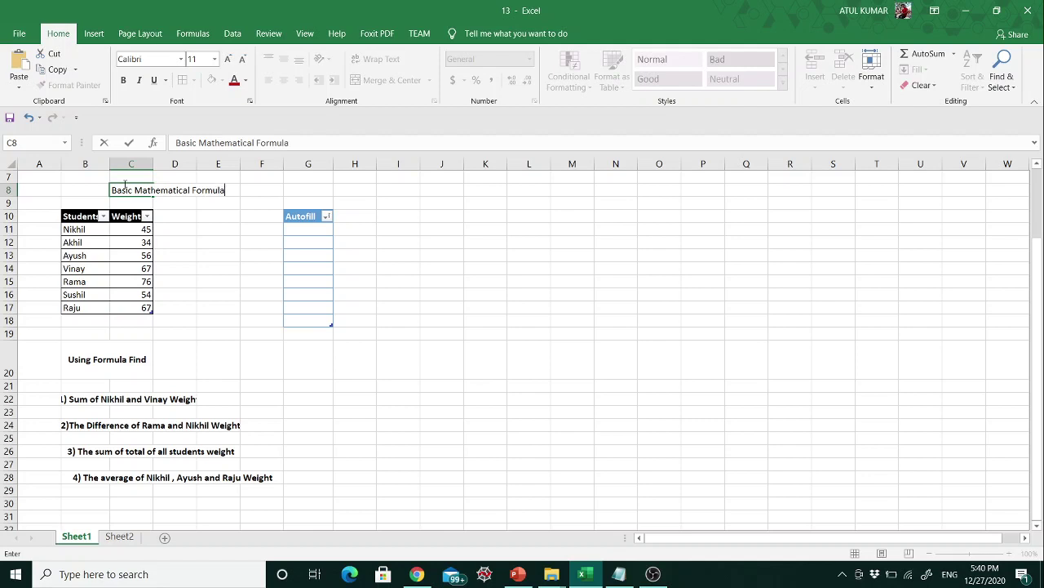
# Complete the title in C8 as "Basic Mathematical Formulas in Excel" and set its font size to 36.
pyautogui.write('in Exce')
pyautogui.click(158, 216)
pyautogui.click(121, 189)
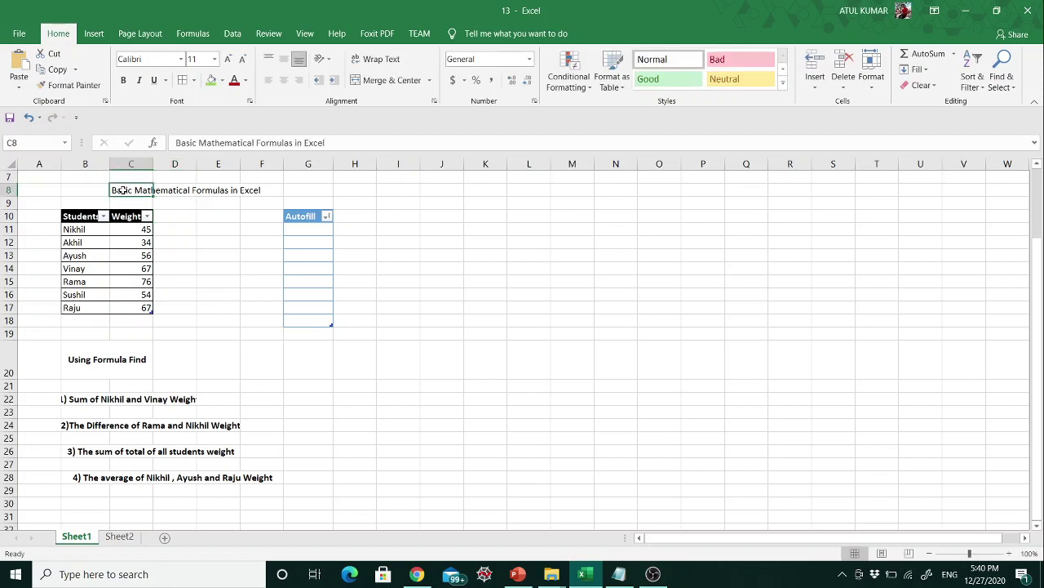
pyautogui.moveTo(121, 190); pyautogui.dragTo(269, 190)
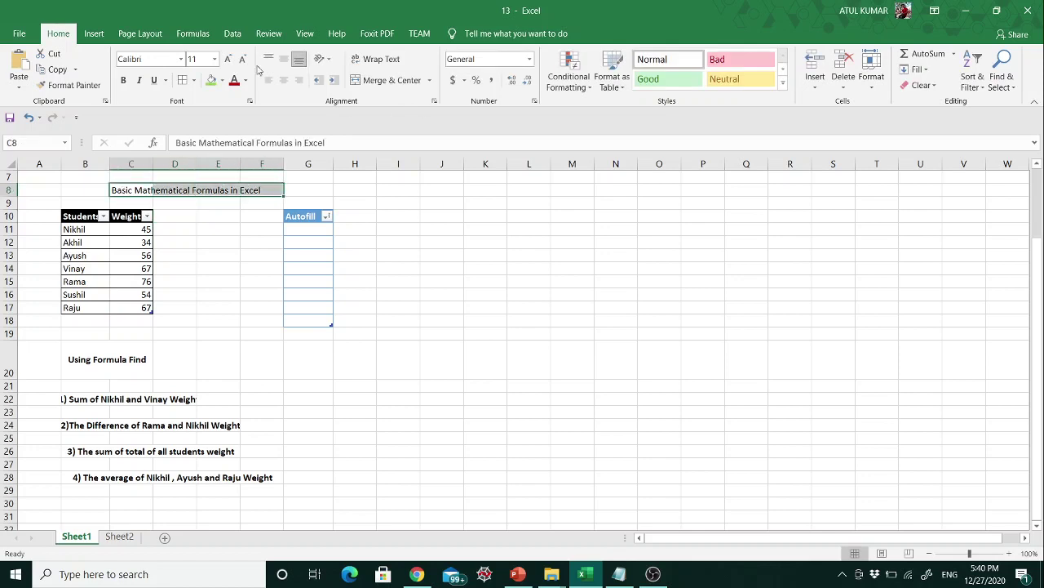
pyautogui.click(213, 59)
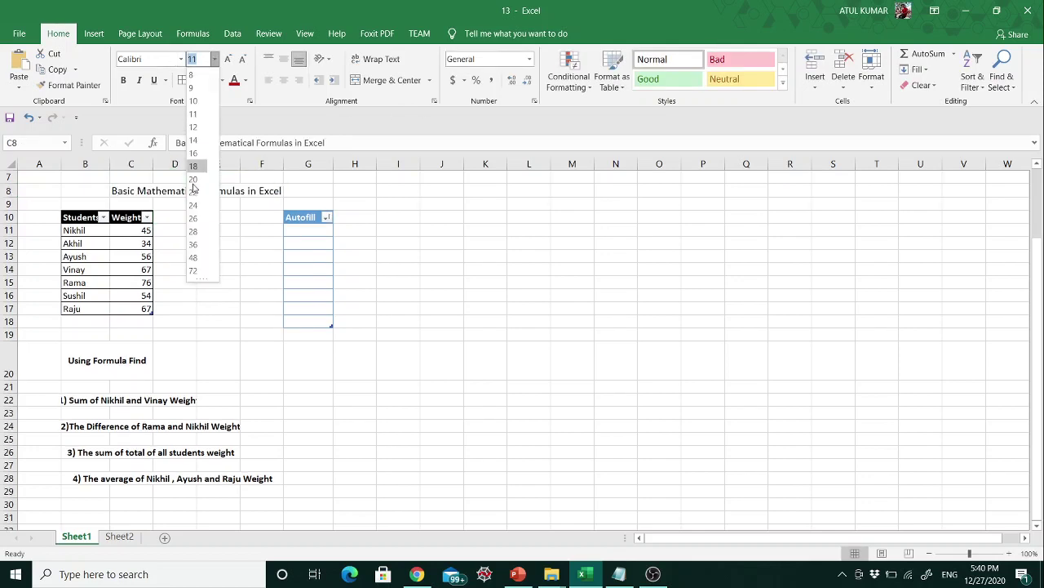
pyautogui.click(194, 245)
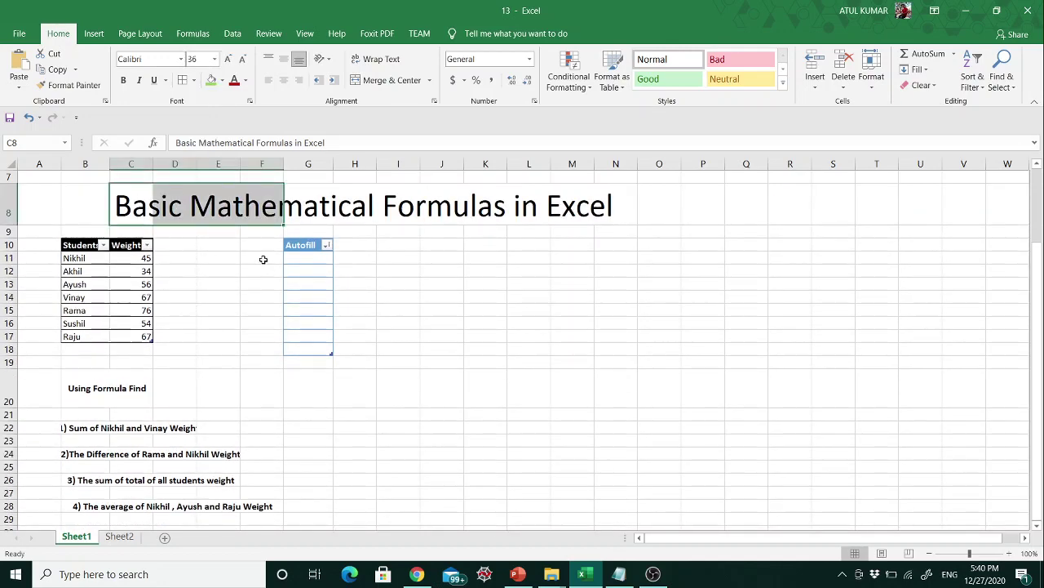
# Merge and center the title across cells C8 to N8.
pyautogui.hotkey('shift', 'Right')
pyautogui.hotkey('shift', 'Right')
pyautogui.hotkey('shift', 'Right')
pyautogui.hotkey('shift', 'Right')
pyautogui.hotkey('shift', 'Right')
pyautogui.hotkey('shift', 'Right')
pyautogui.hotkey('shift', 'Right')
pyautogui.hotkey('shift', 'Right')
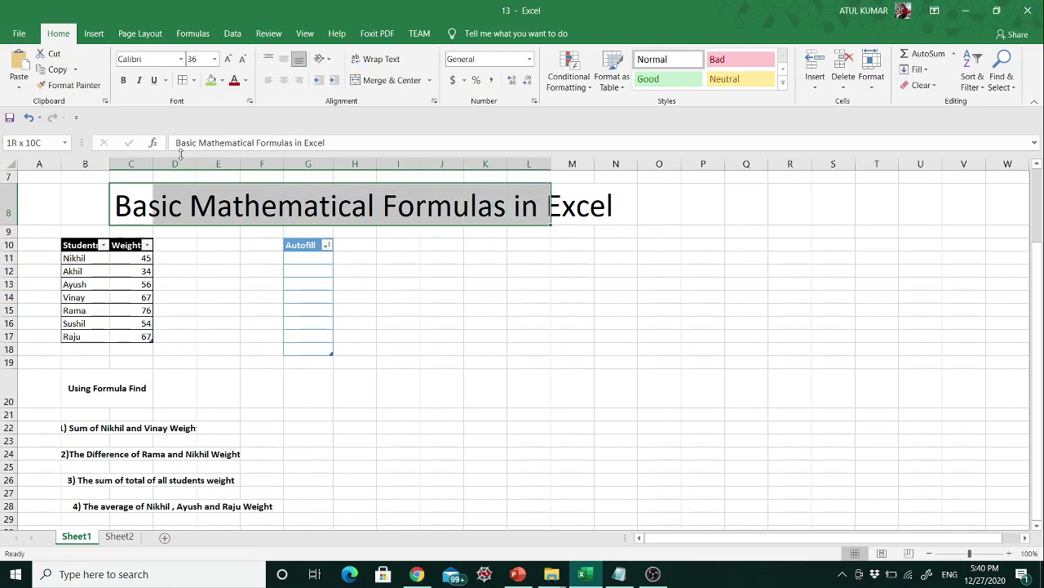
pyautogui.click(383, 80)
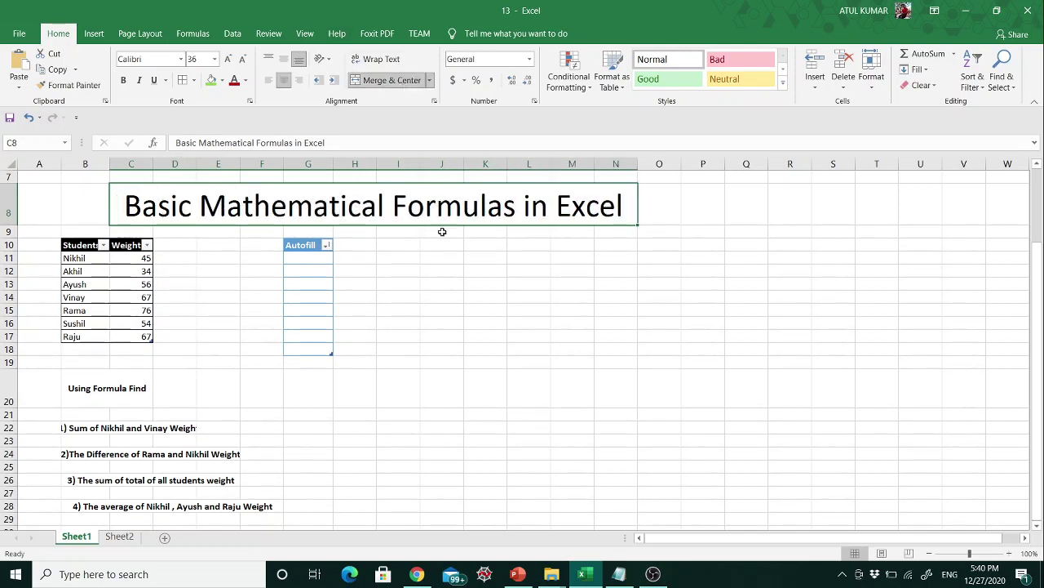
pyautogui.click(461, 326)
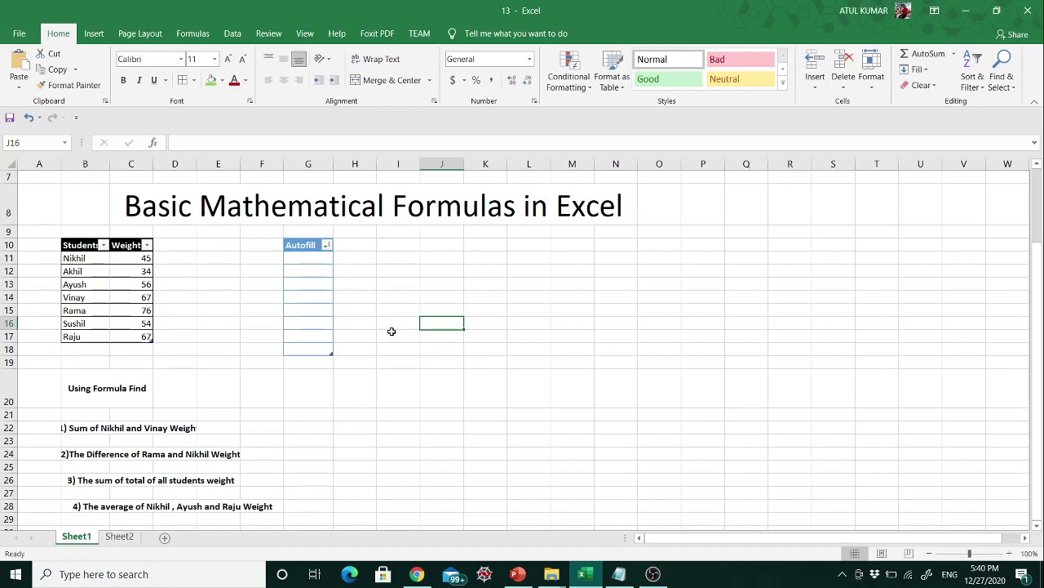
# Enter the starting values 1 and 4 in cells G11 and G12 of the Autofill column.
pyautogui.scroll(-1, 403, 445)
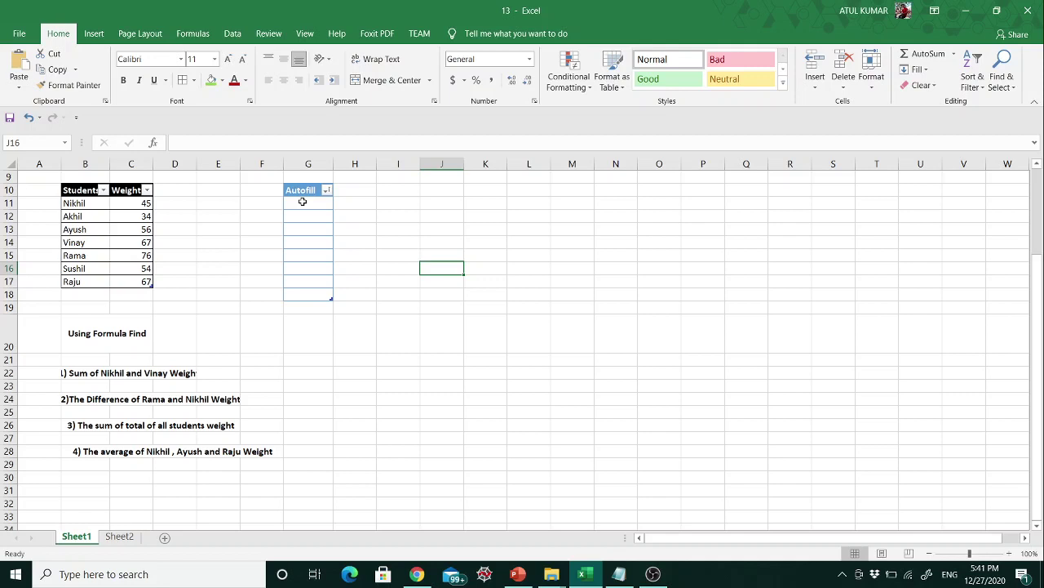
pyautogui.click(302, 202)
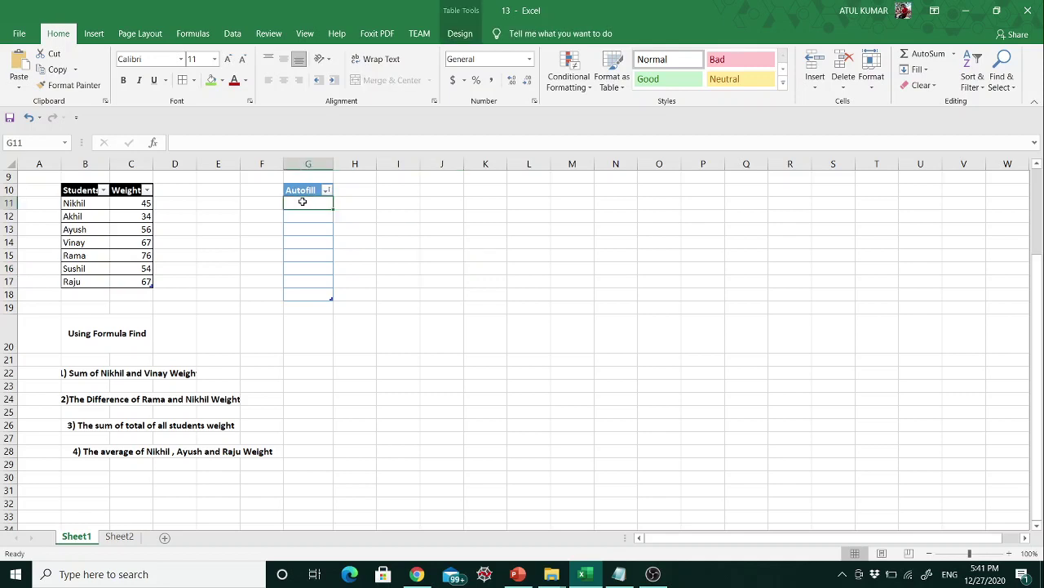
pyautogui.write('1')
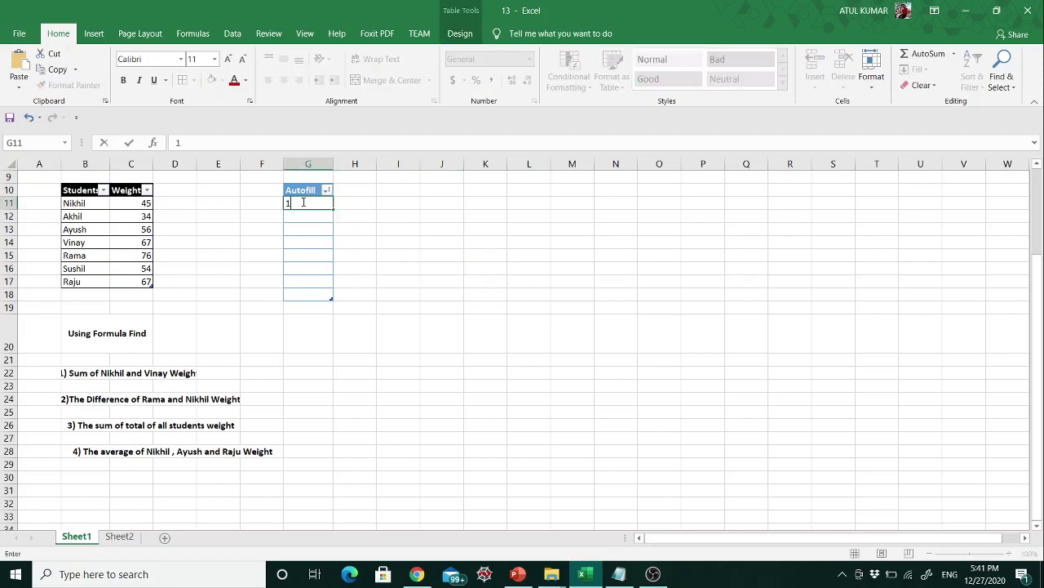
pyautogui.click(298, 215)
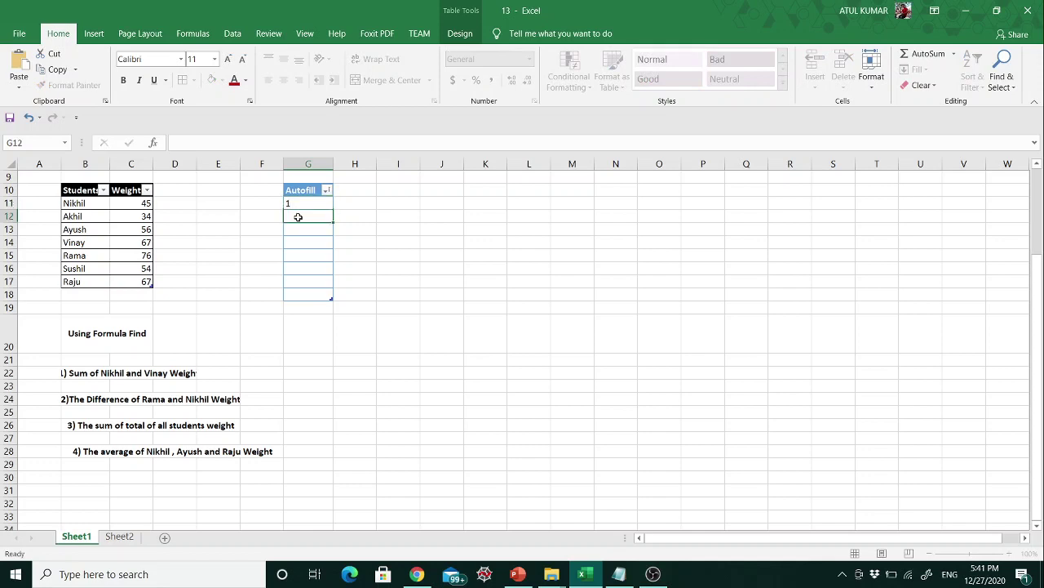
pyautogui.write('4')
pyautogui.click(299, 231)
# Autofill the series from G11:G12 down through G18 in the Autofill column.
pyautogui.click(327, 205)
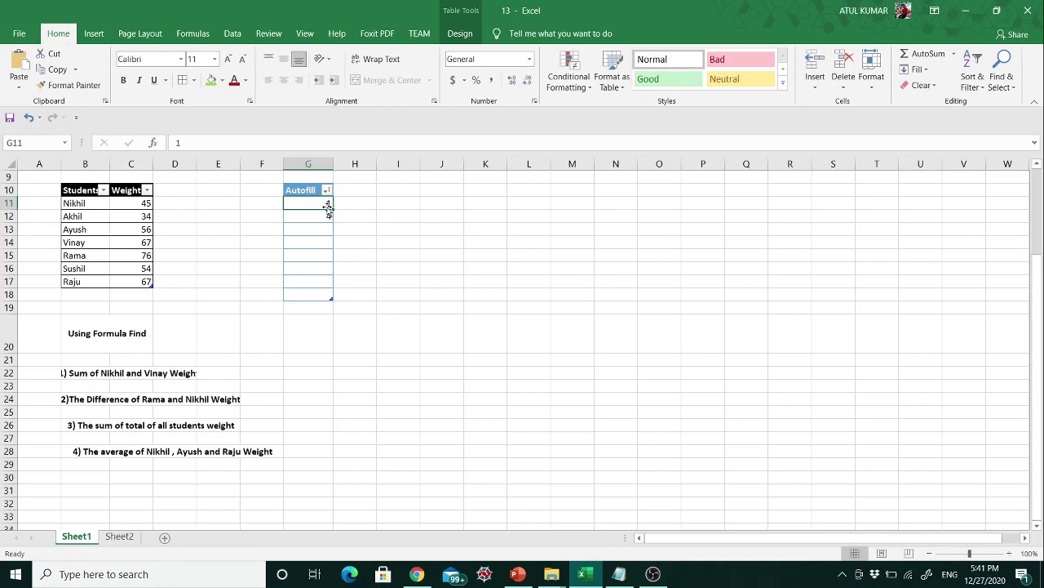
pyautogui.moveTo(328, 206); pyautogui.dragTo(329, 214)
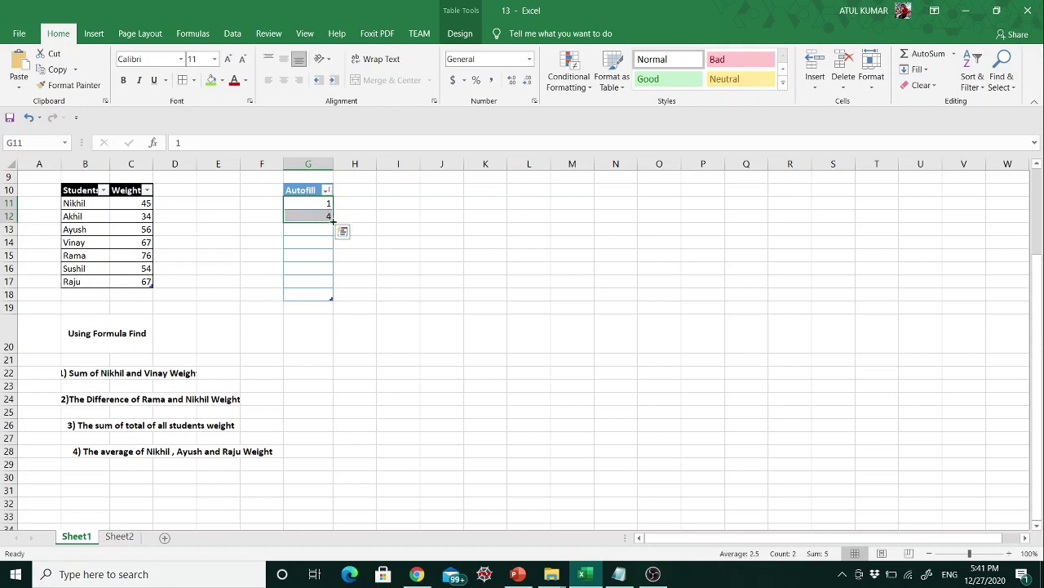
pyautogui.moveTo(332, 220); pyautogui.dragTo(333, 298)
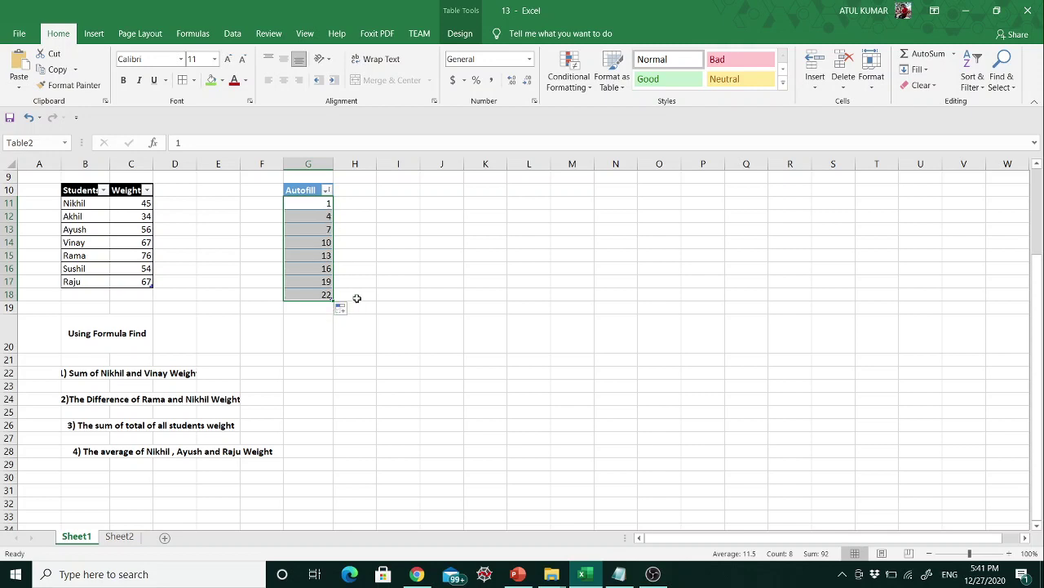
pyautogui.click(402, 268)
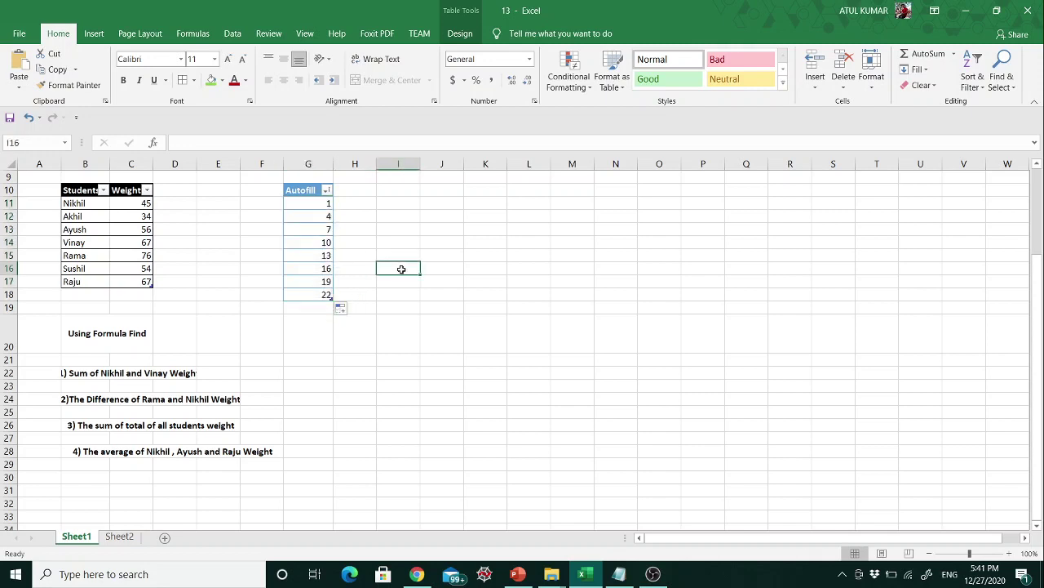
pyautogui.click(328, 205)
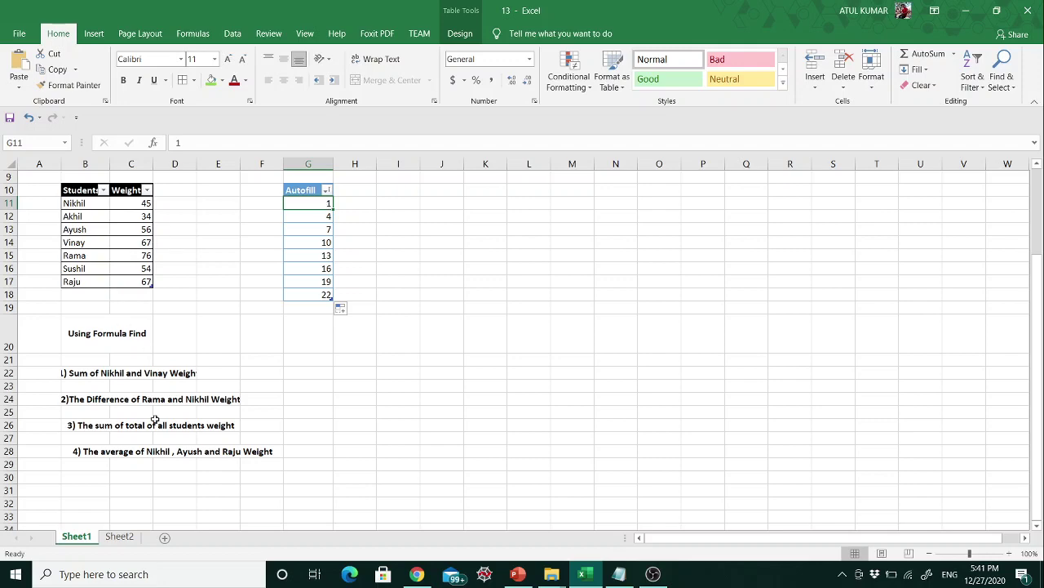
pyautogui.scroll(1, 131, 330)
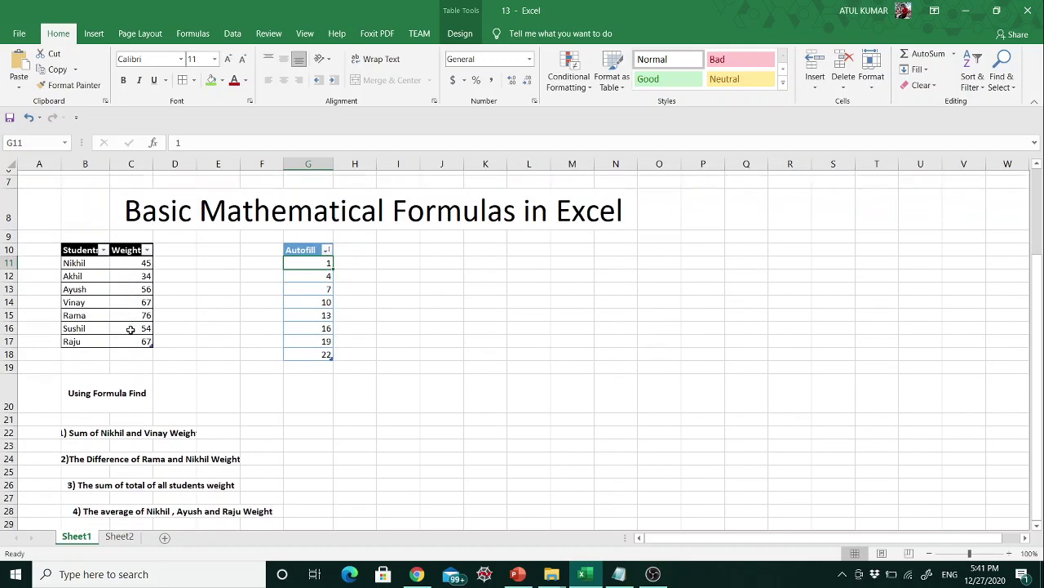
pyautogui.scroll(-1, 148, 374)
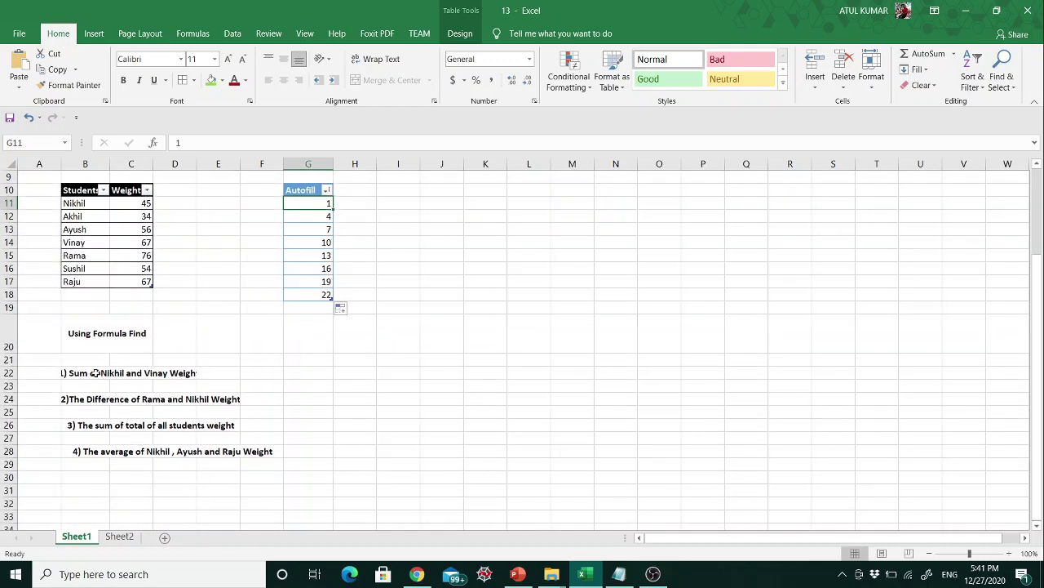
# Answer question 1 by adding the two students' weights in F22 with the formula =C11+C14.
pyautogui.scroll(1, 144, 357)
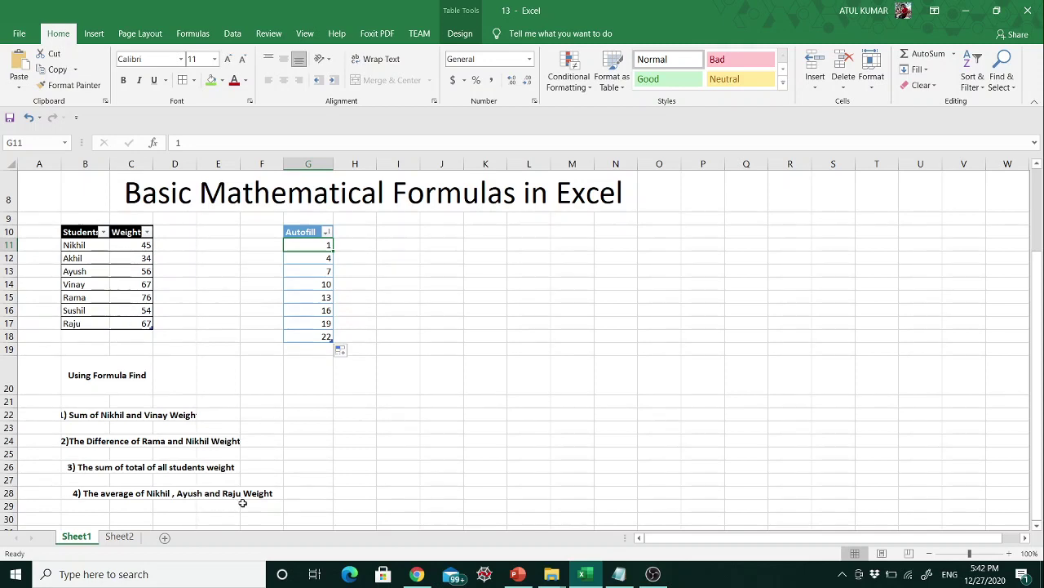
pyautogui.click(263, 420)
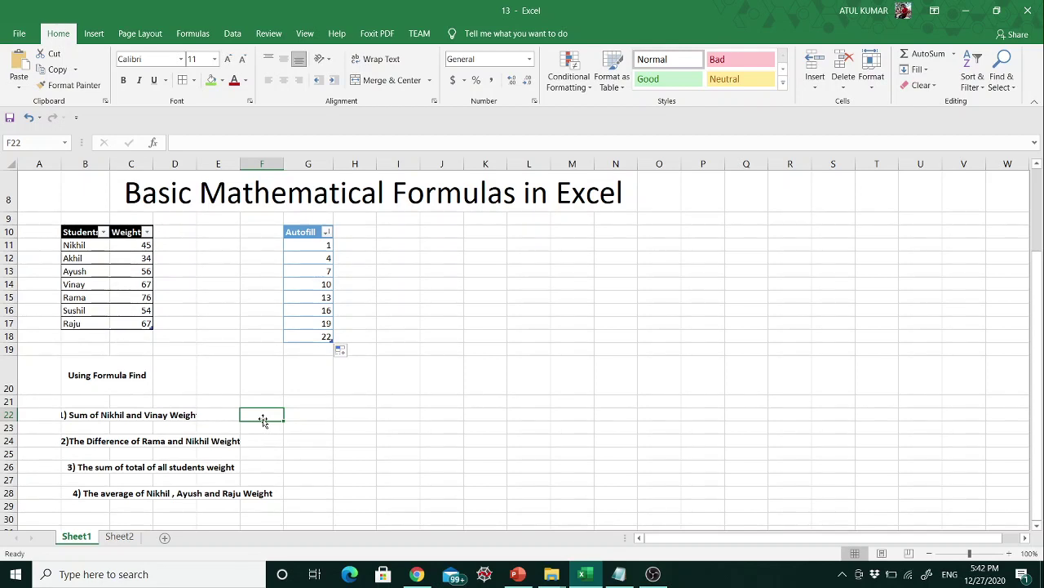
pyautogui.write('=')
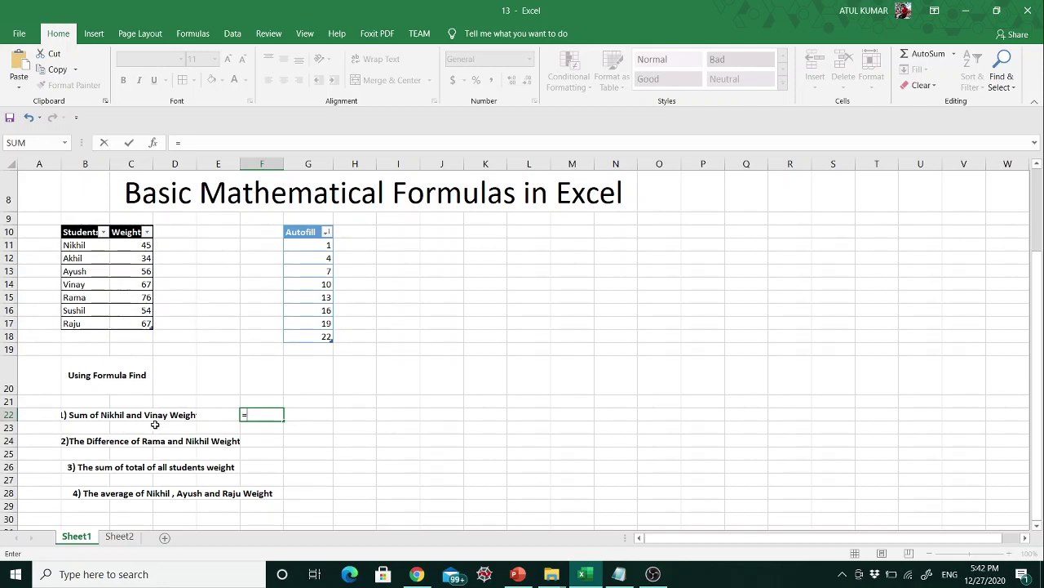
pyautogui.click(140, 246)
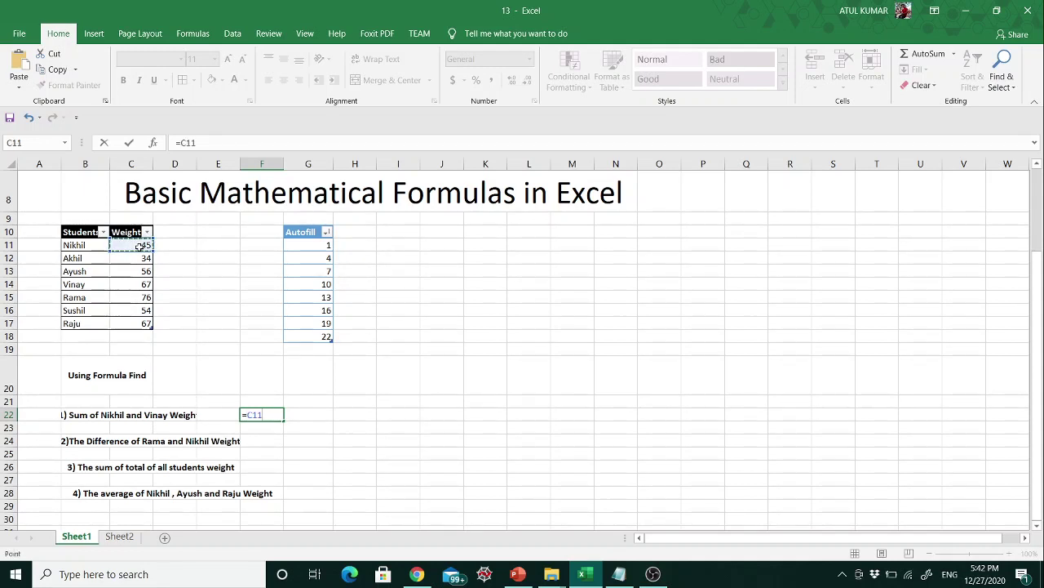
pyautogui.write('+')
pyautogui.click(144, 286)
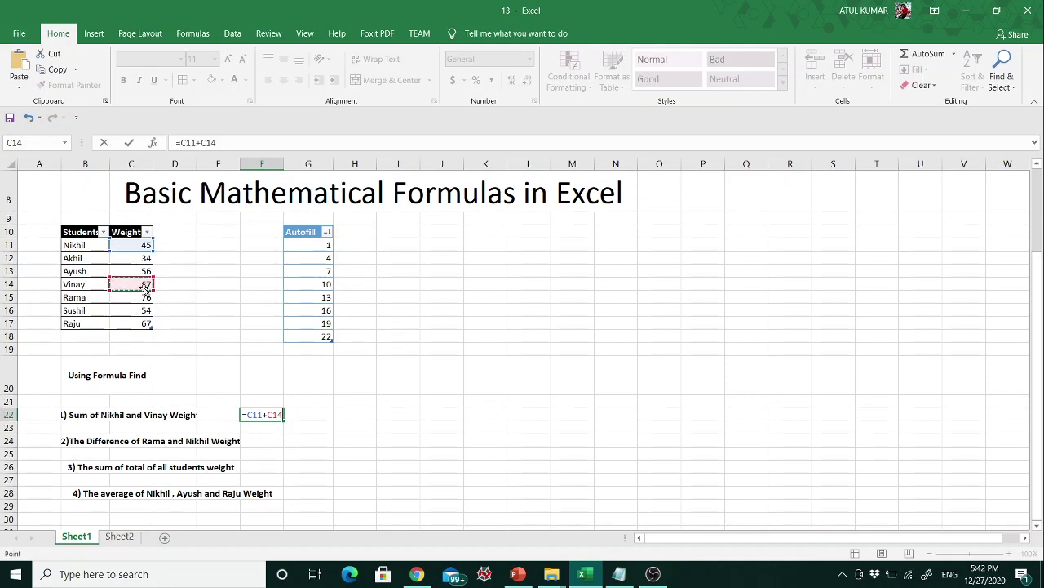
pyautogui.press('Return')
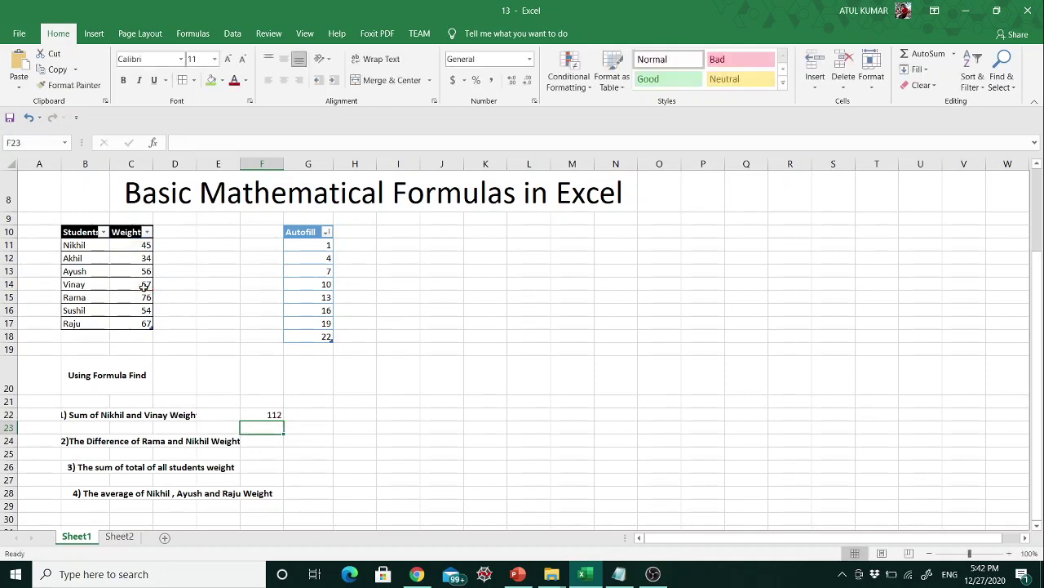
pyautogui.click(276, 415)
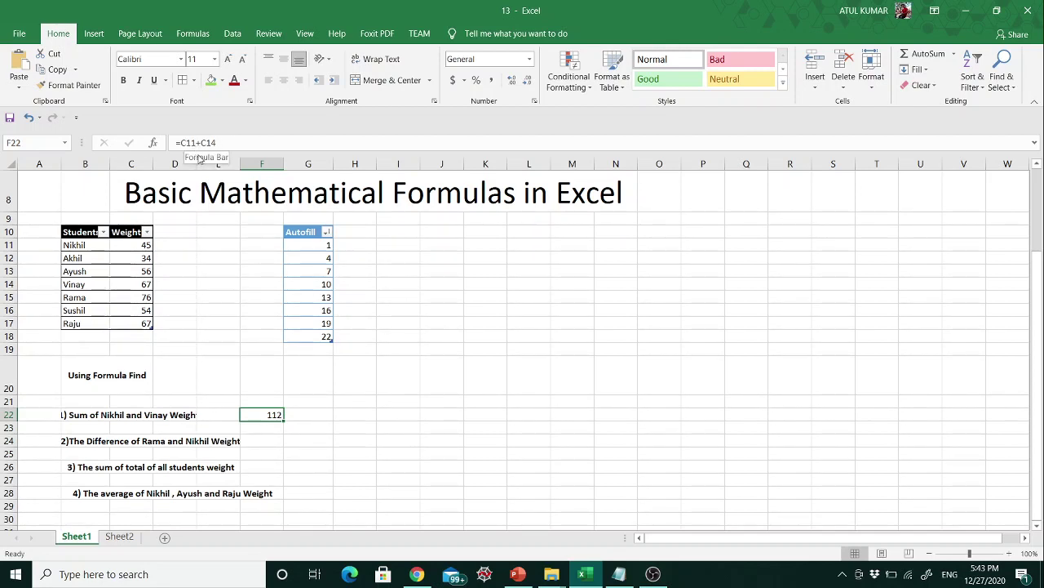
# Widen column E and answer question 2 in F24 with the weight difference formula =C15-C11.
pyautogui.click(275, 437)
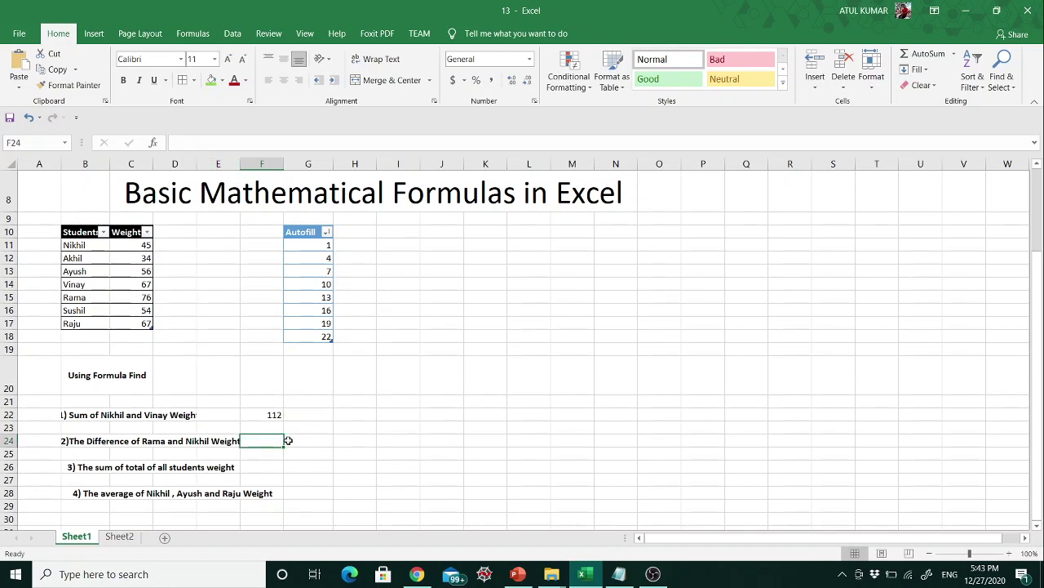
pyautogui.moveTo(239, 163); pyautogui.dragTo(270, 164)
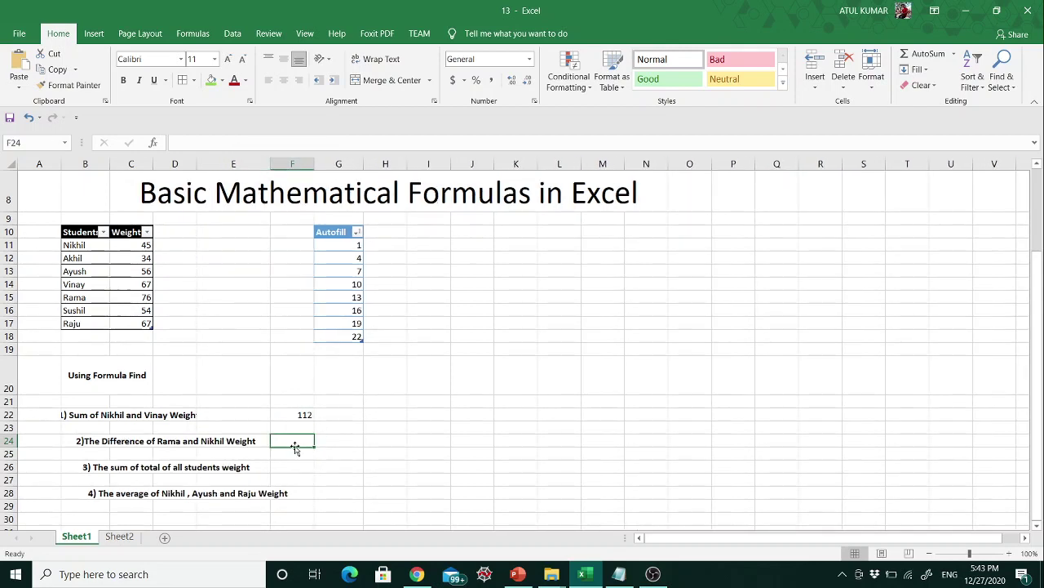
pyautogui.write('=')
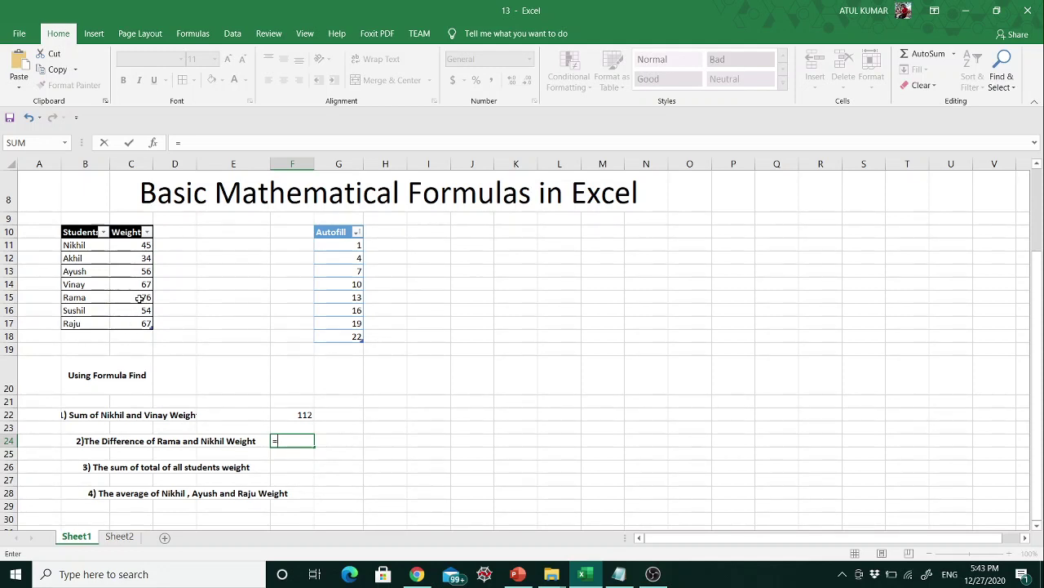
pyautogui.click(140, 298)
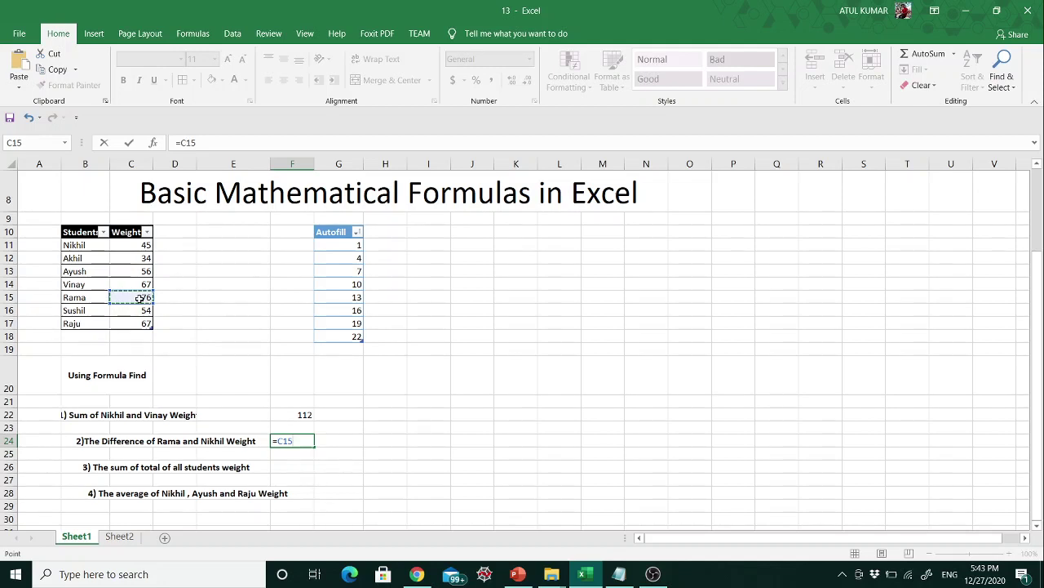
pyautogui.write('-')
pyautogui.click(141, 245)
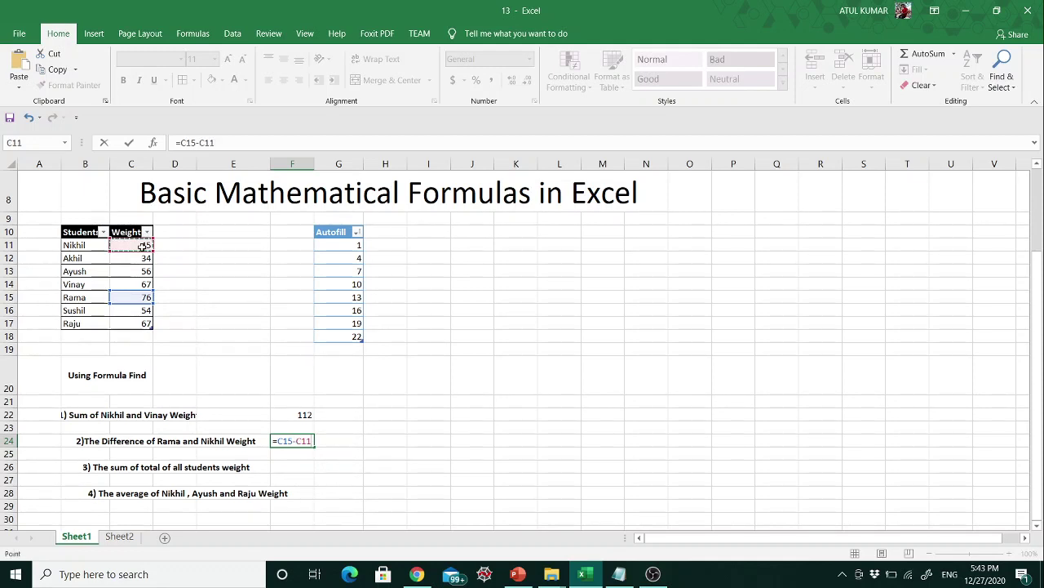
pyautogui.press('Return')
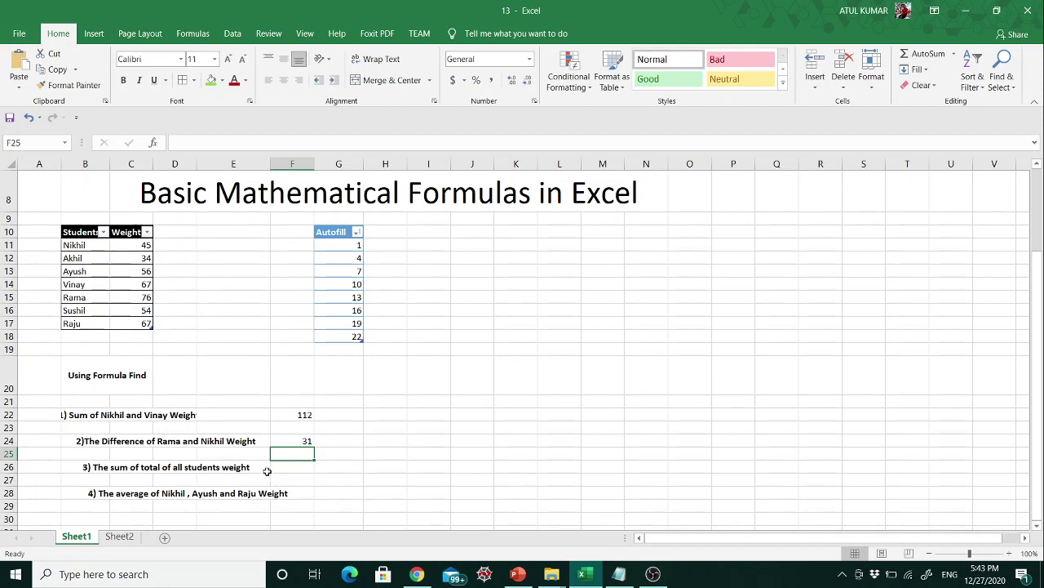
# Answer question 3 by totalling all student weights in F26 with the formula =C11+C12+C13+C14+C15+C16+C17.
pyautogui.click(301, 468)
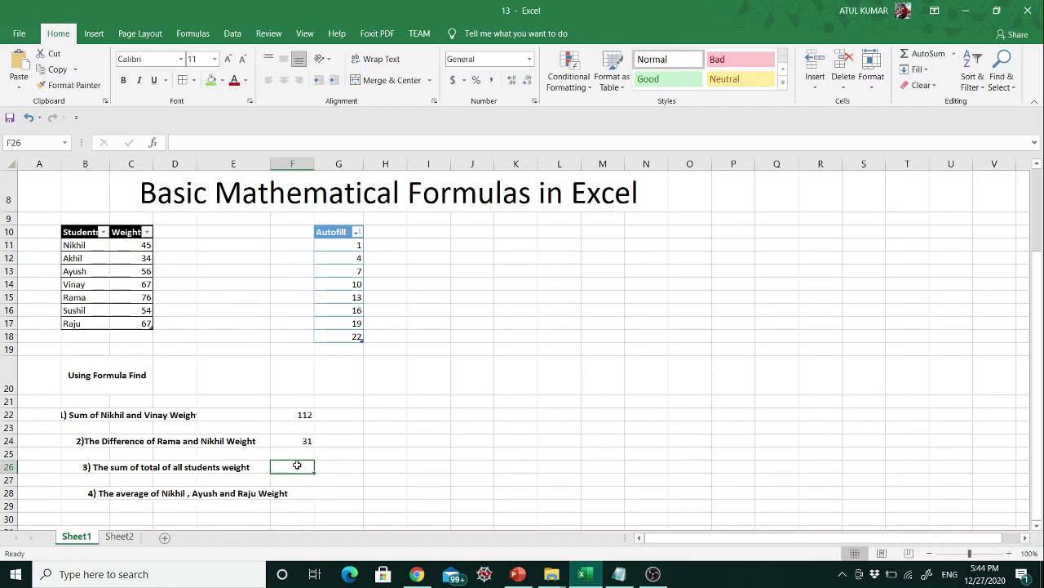
pyautogui.write('=')
pyautogui.click(134, 245)
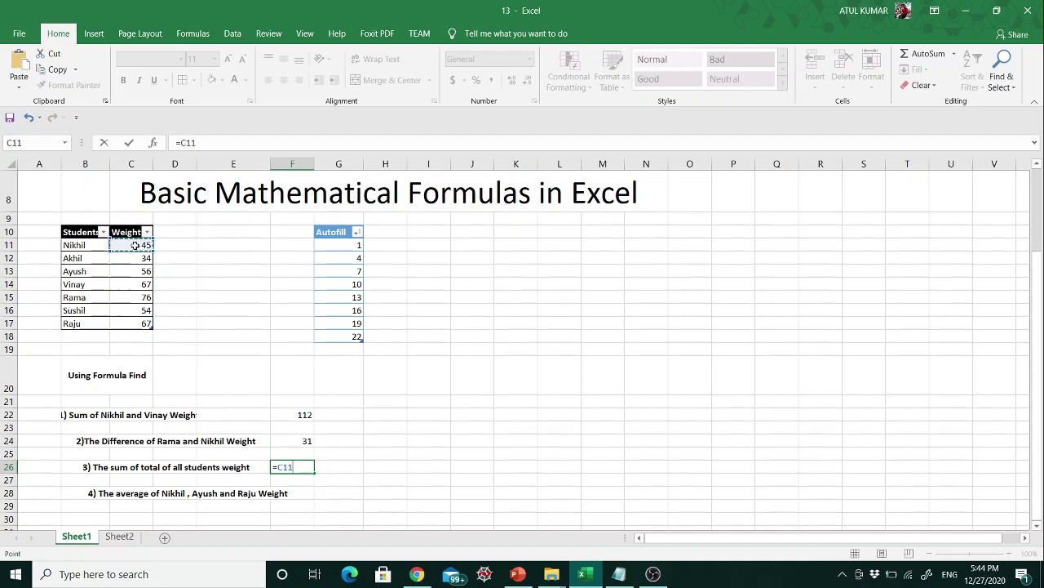
pyautogui.write('+')
pyautogui.click(139, 260)
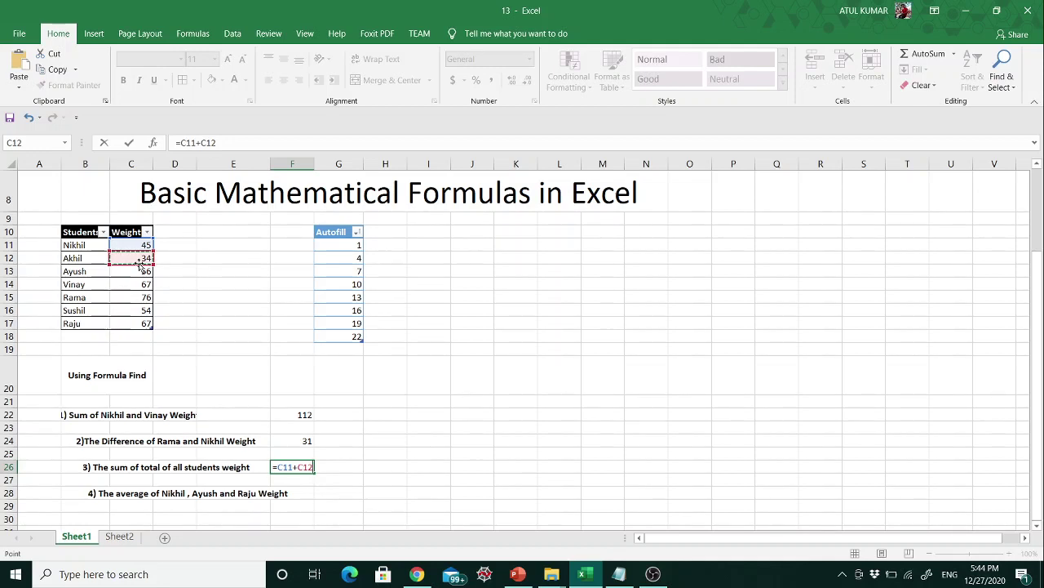
pyautogui.write('+')
pyautogui.click(140, 274)
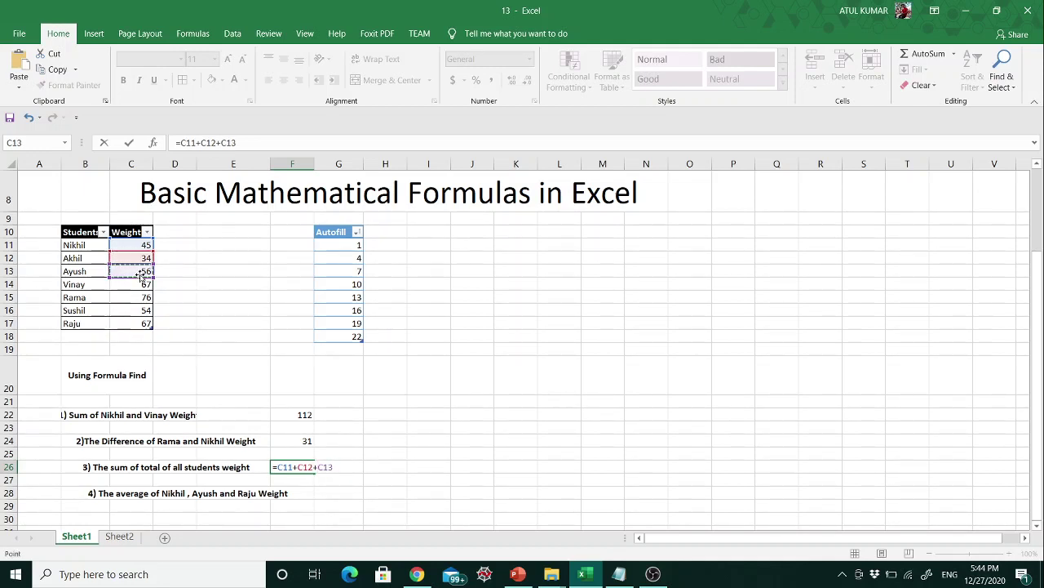
pyautogui.write('+')
pyautogui.click(140, 286)
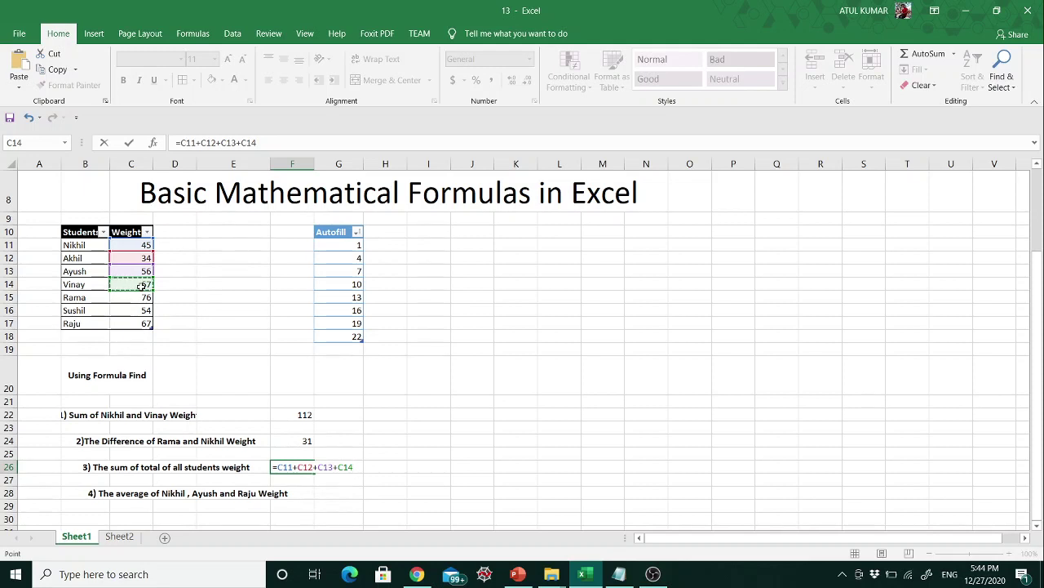
pyautogui.write('+')
pyautogui.click(145, 299)
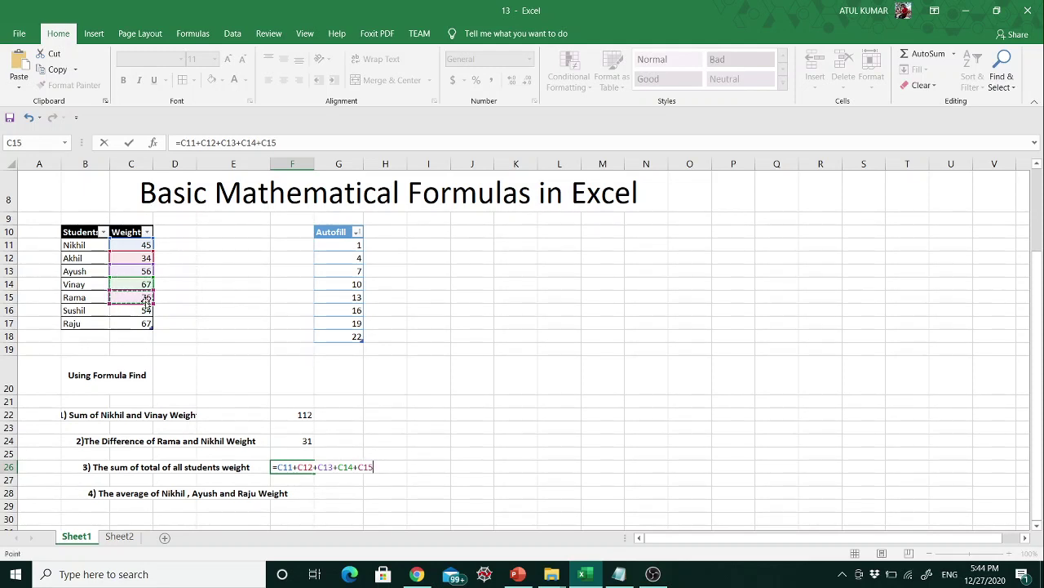
pyautogui.write('+')
pyautogui.click(146, 310)
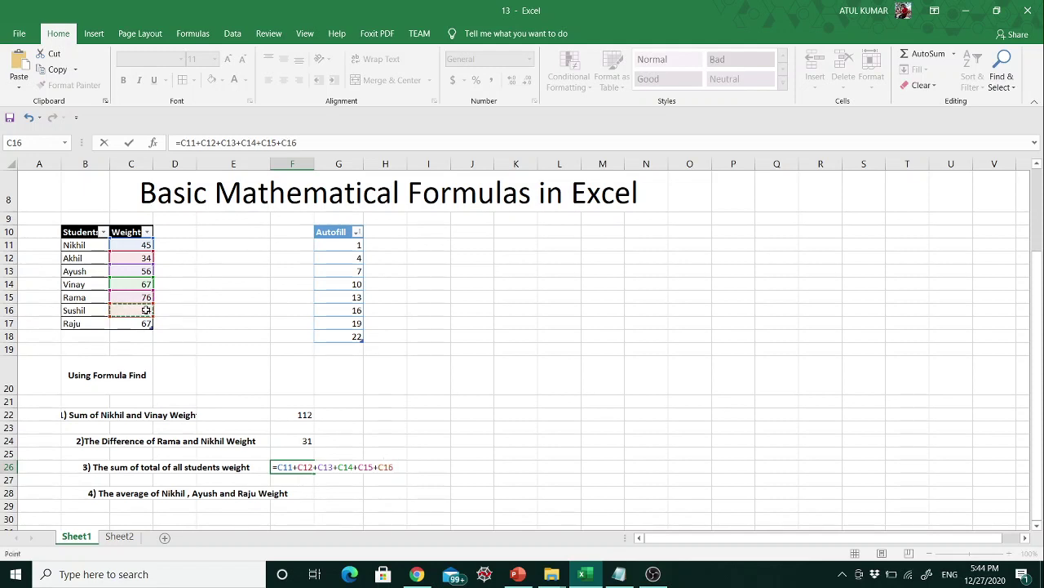
pyautogui.write('+')
pyautogui.click(136, 323)
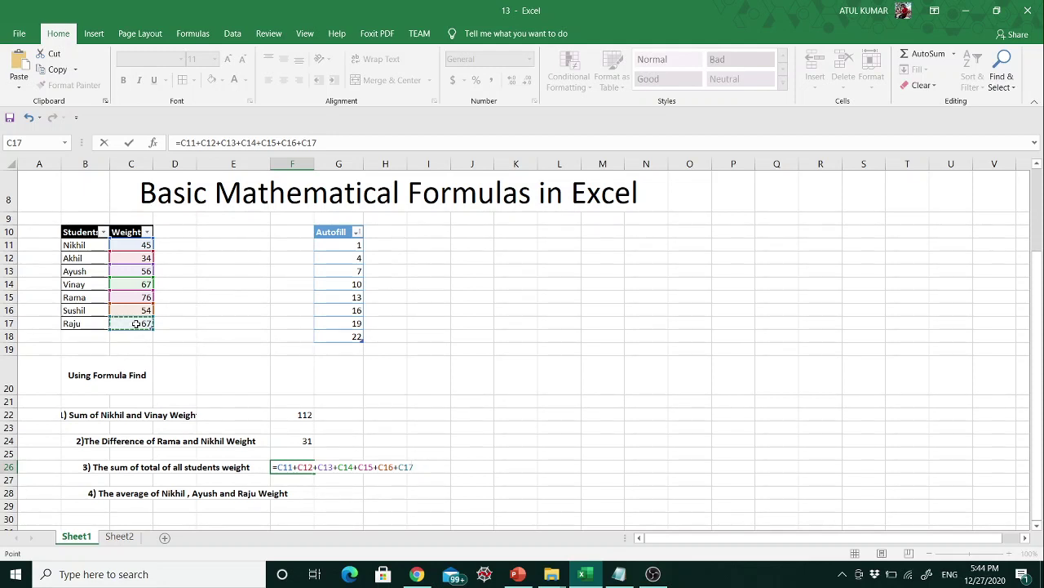
pyautogui.press('Return')
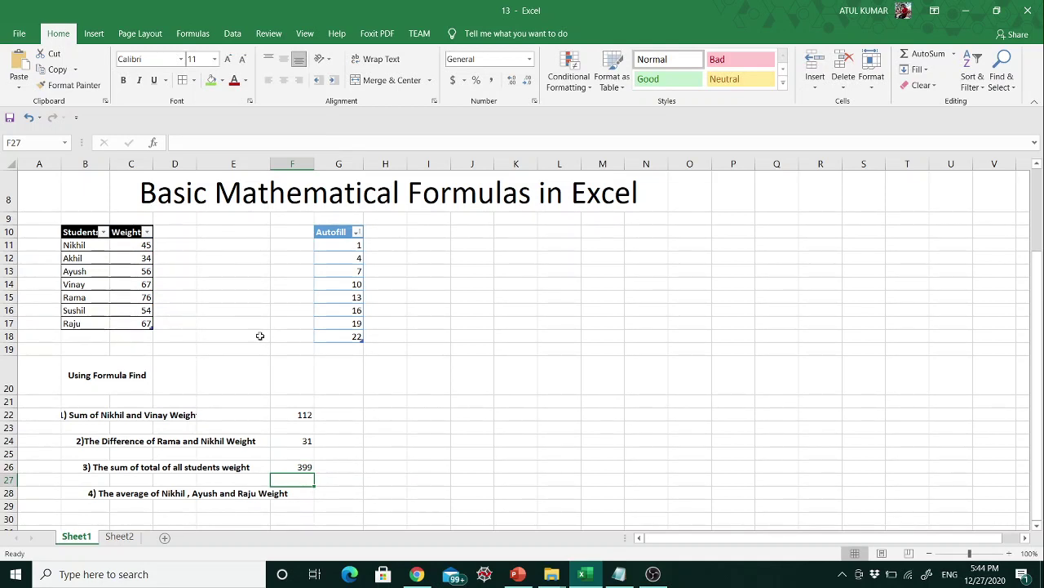
# Insert an AutoSum formula in G26 and clear its suggested F26 reference.
pyautogui.click(342, 466)
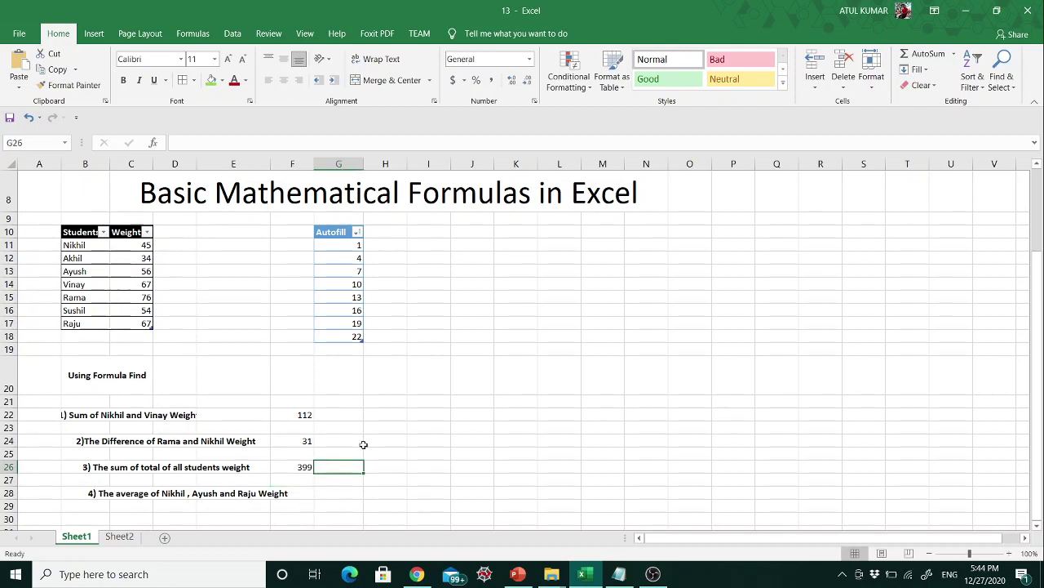
pyautogui.click(935, 57)
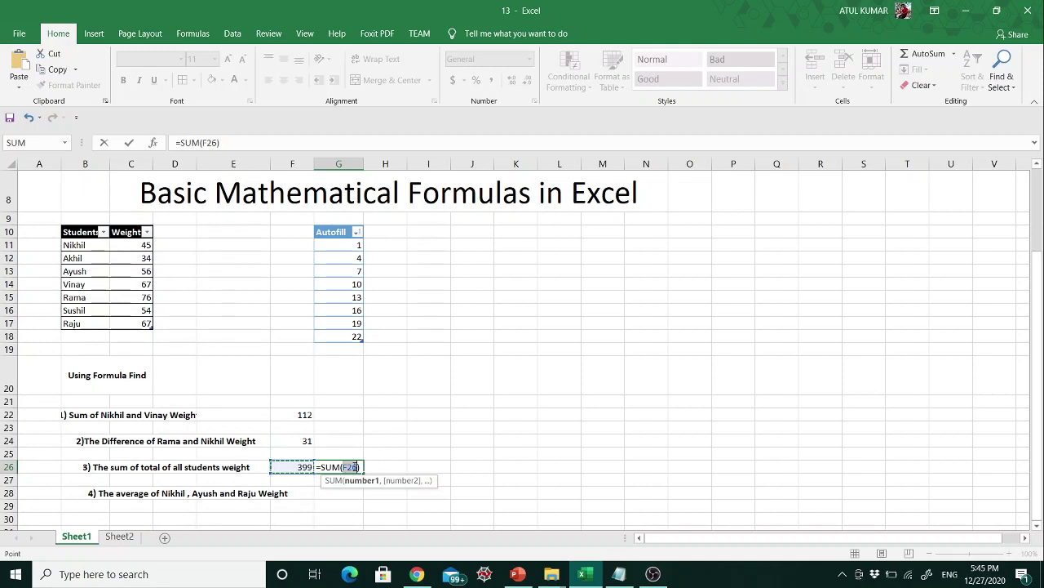
pyautogui.press('BackSpace')
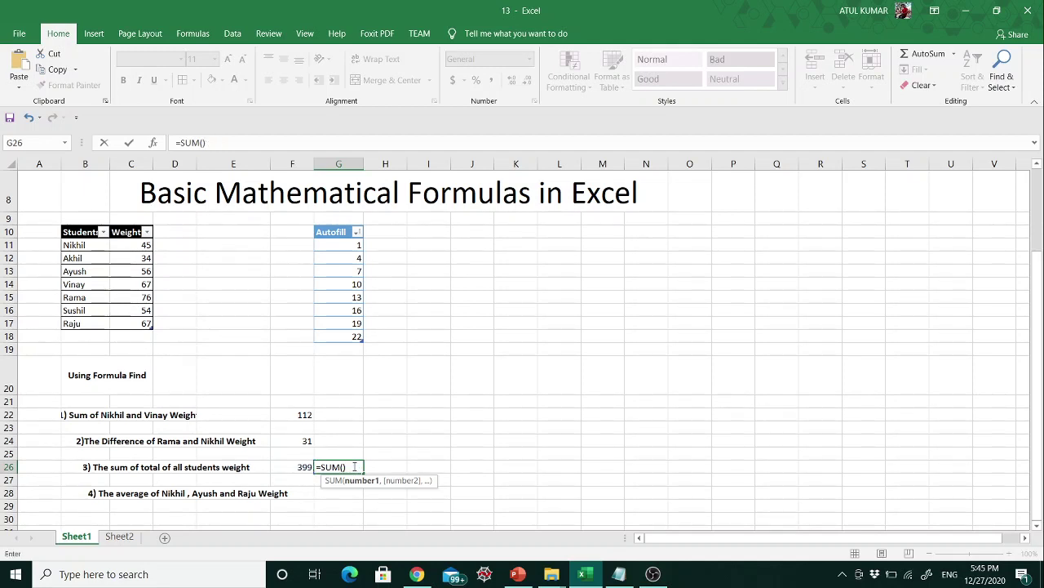
pyautogui.click(142, 245)
pyautogui.moveTo(142, 246); pyautogui.dragTo(143, 324)
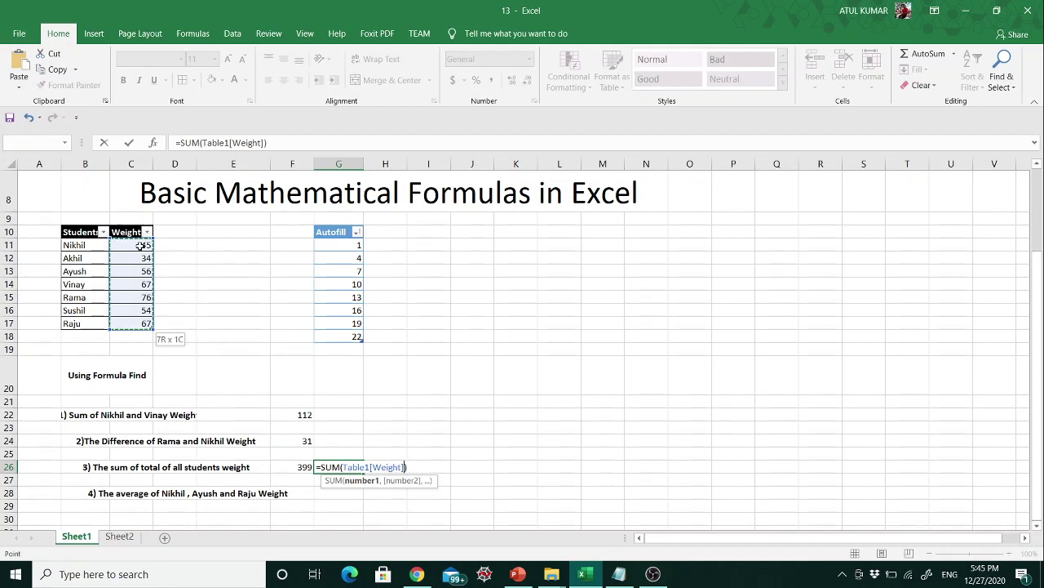
pyautogui.click(174, 245)
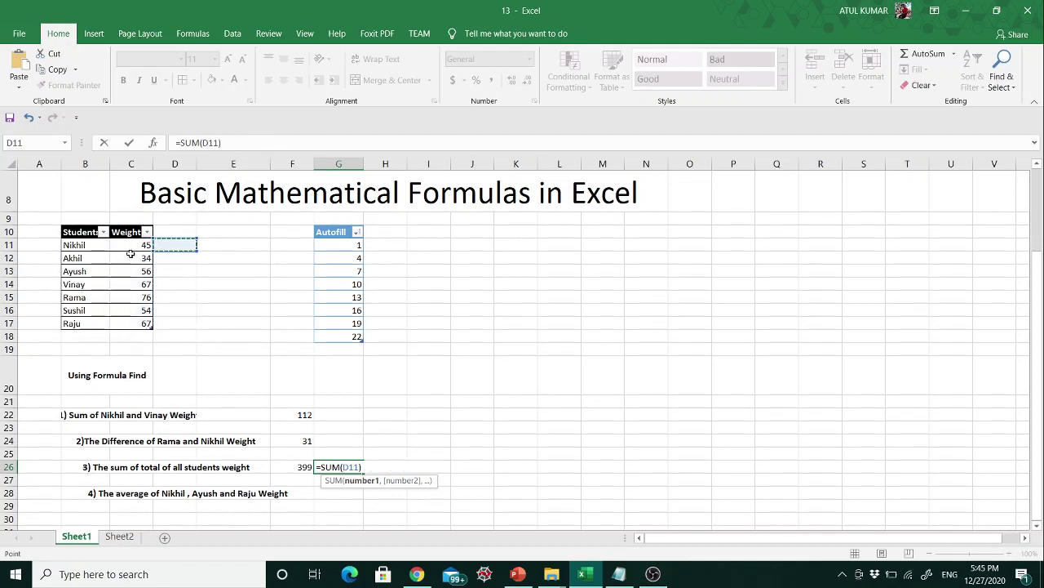
# Complete the SUM formula in G26 with the whole Weight column, C11 through C17, as its range.
pyautogui.click(132, 245)
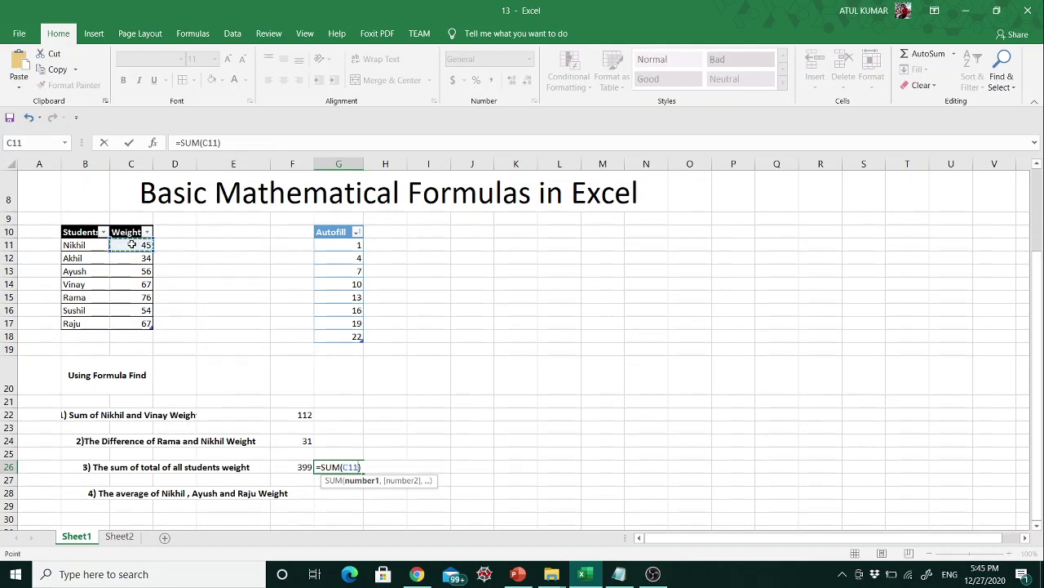
pyautogui.hotkey('shift', 'Down')
pyautogui.hotkey('shift', 'Down')
pyautogui.hotkey('shift', 'Down')
pyautogui.hotkey('shift', 'Down')
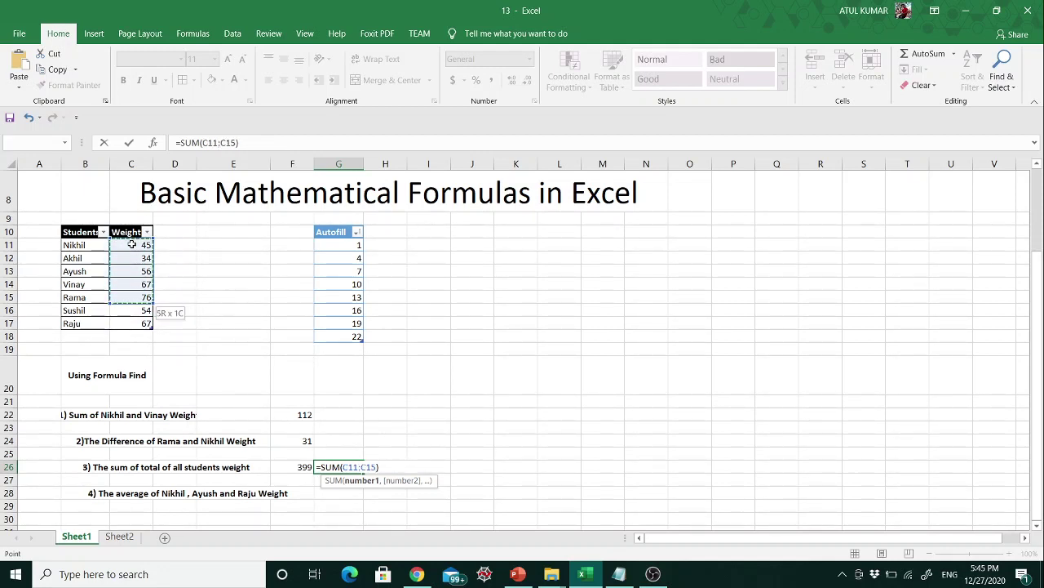
pyautogui.hotkey('shift', 'Down')
pyautogui.hotkey('shift', 'Down')
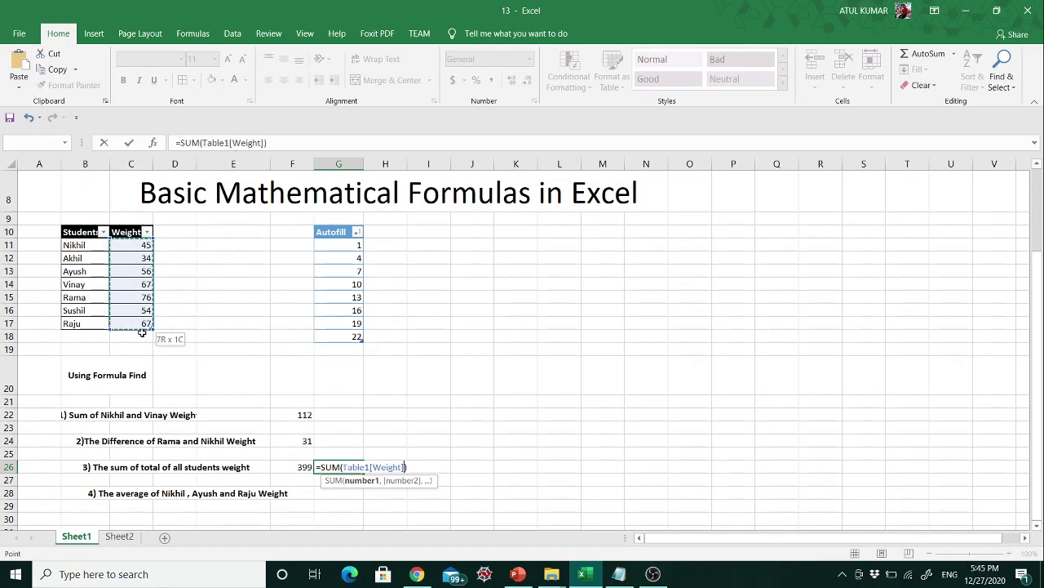
pyautogui.press('Return')
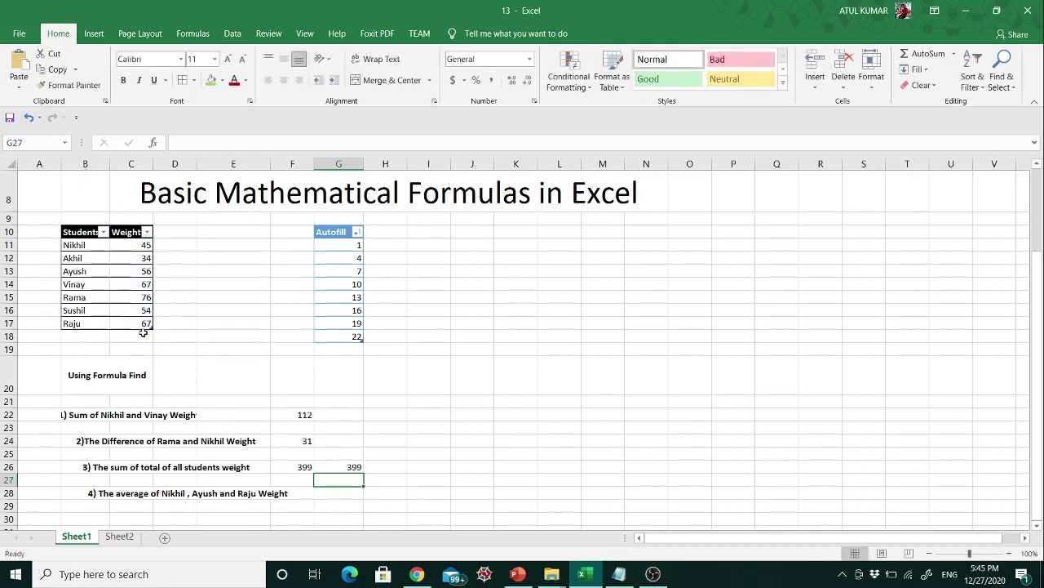
# Examine the SUM formula in G26 and the table range it references.
pyautogui.click(346, 468)
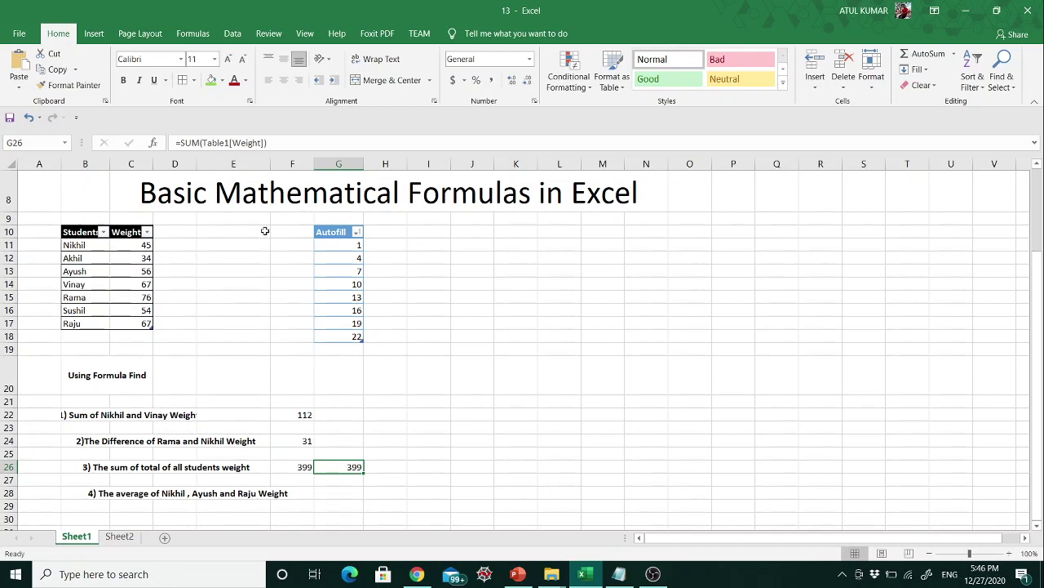
pyautogui.click(209, 142)
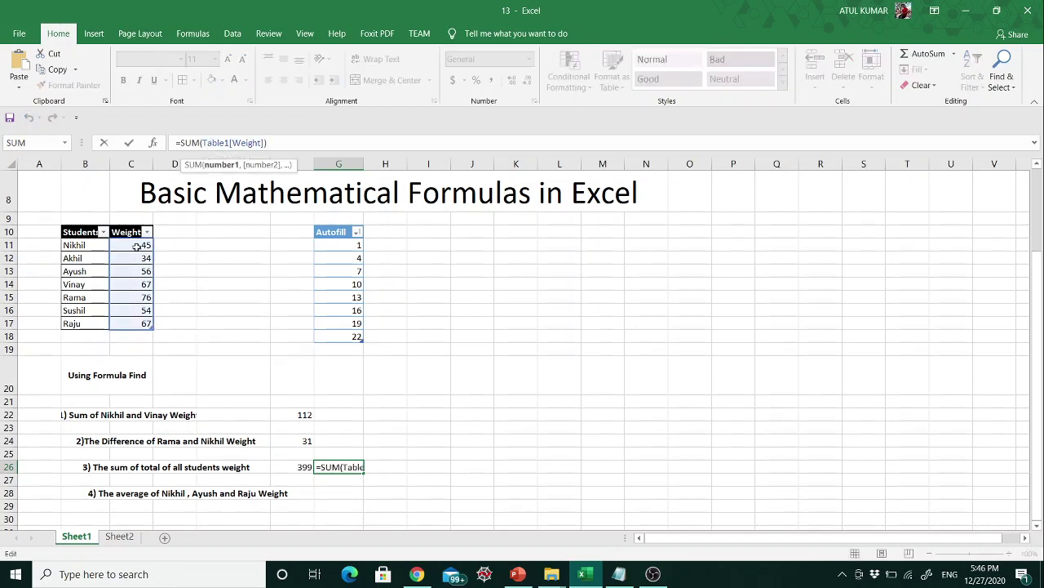
pyautogui.click(337, 514)
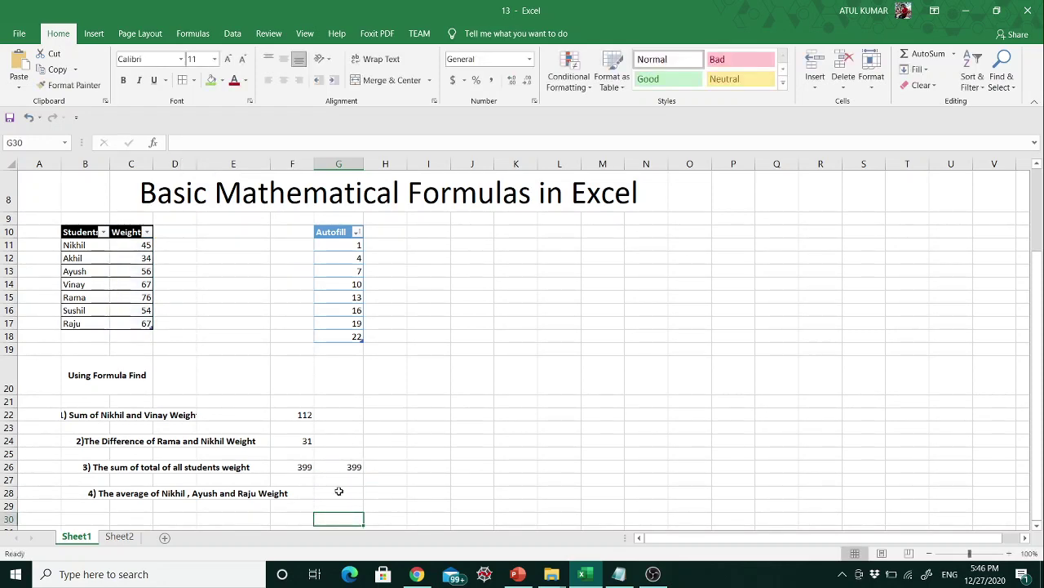
# Answer question 4 in G28 with the three students' weight formula =C11+C13+C17/3.
pyautogui.scroll(-1, 338, 489)
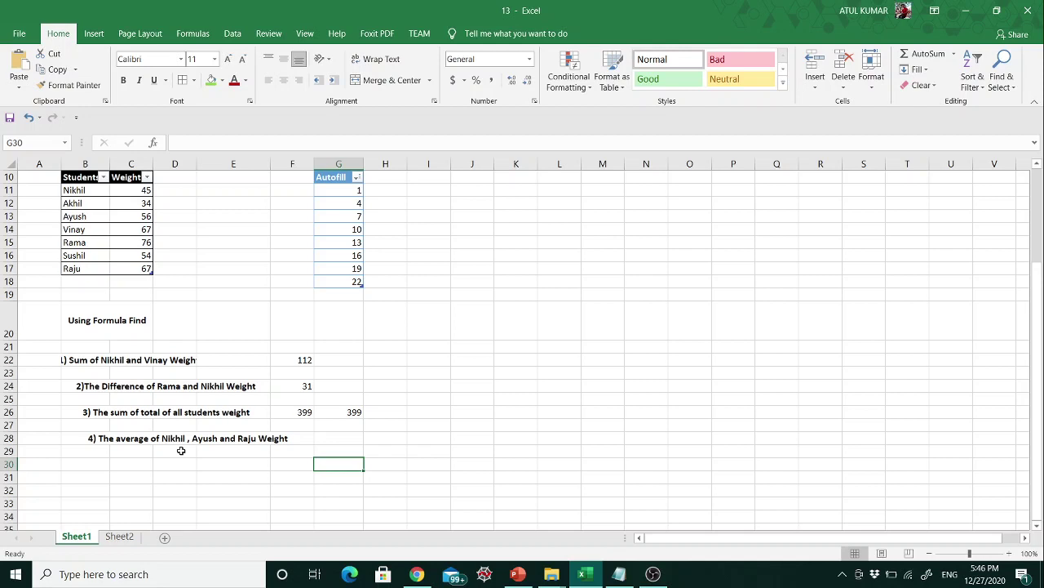
pyautogui.click(350, 439)
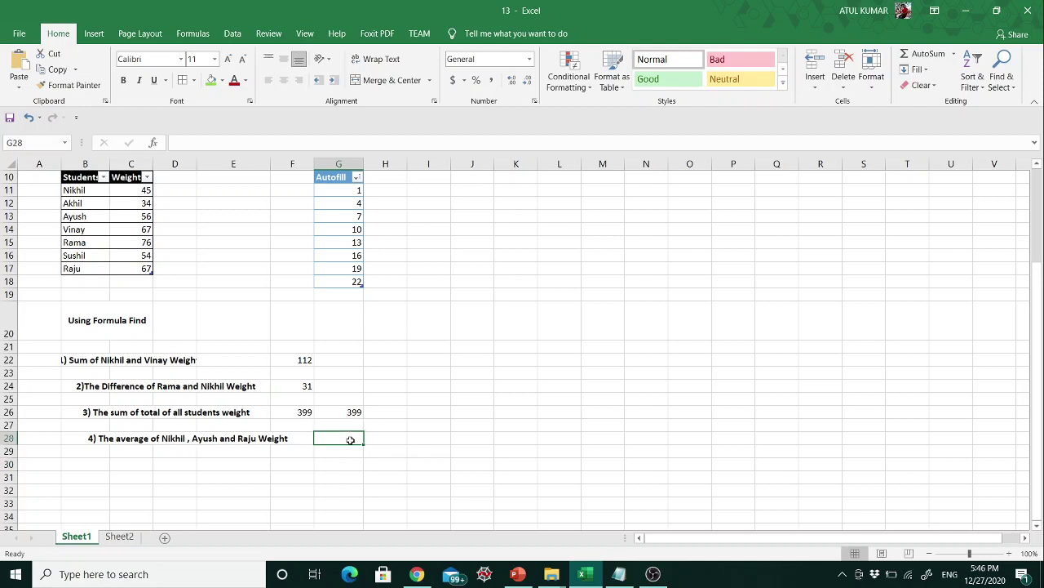
pyautogui.write('=')
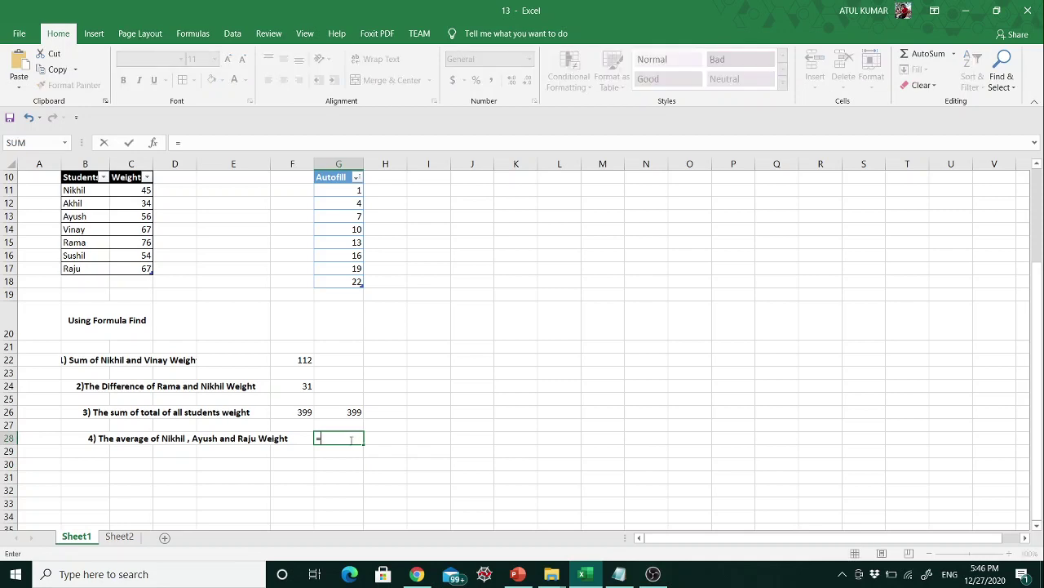
pyautogui.click(139, 191)
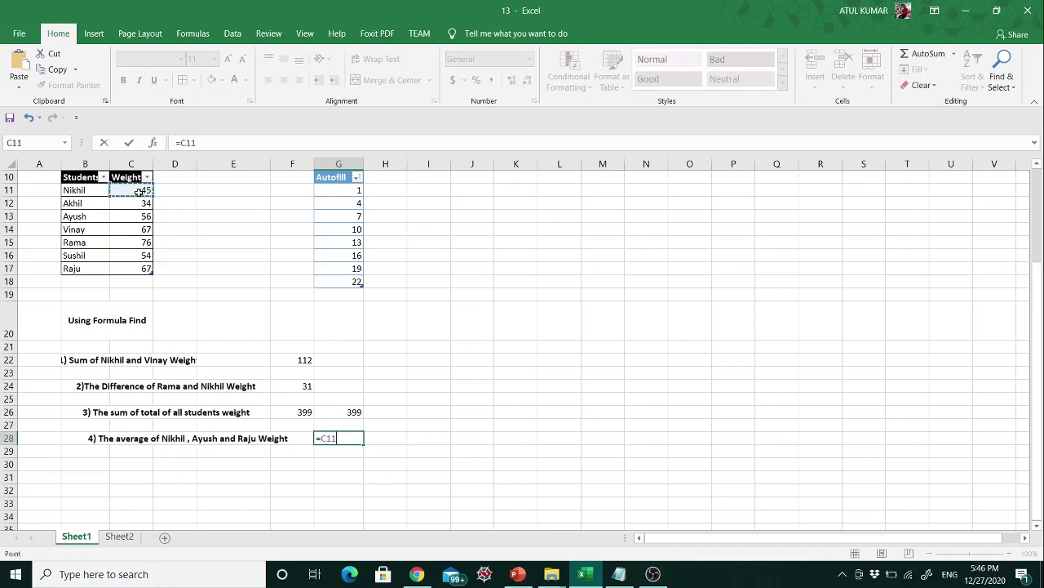
pyautogui.write('+')
pyautogui.click(136, 216)
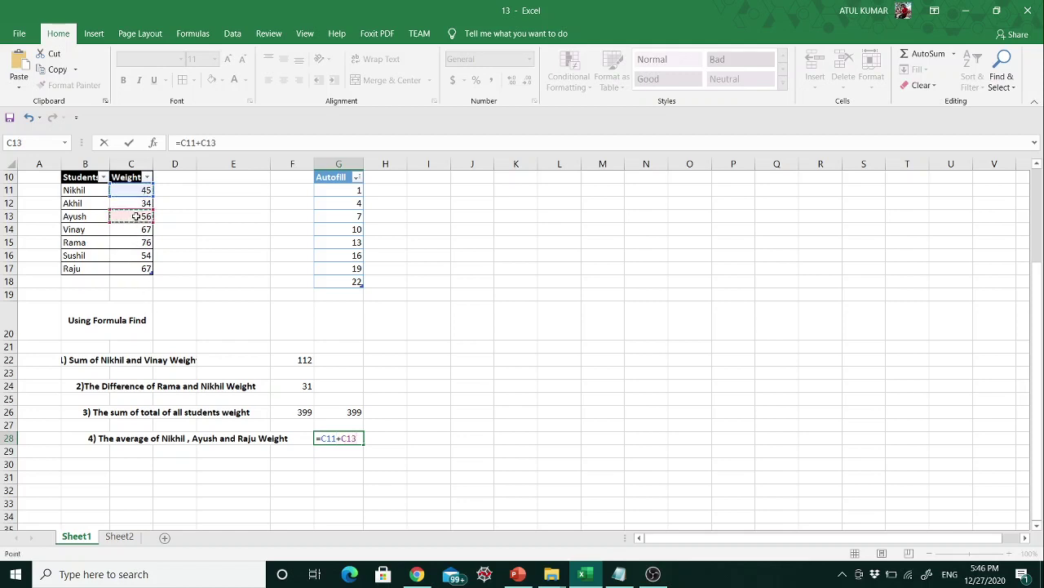
pyautogui.write('+')
pyautogui.click(144, 273)
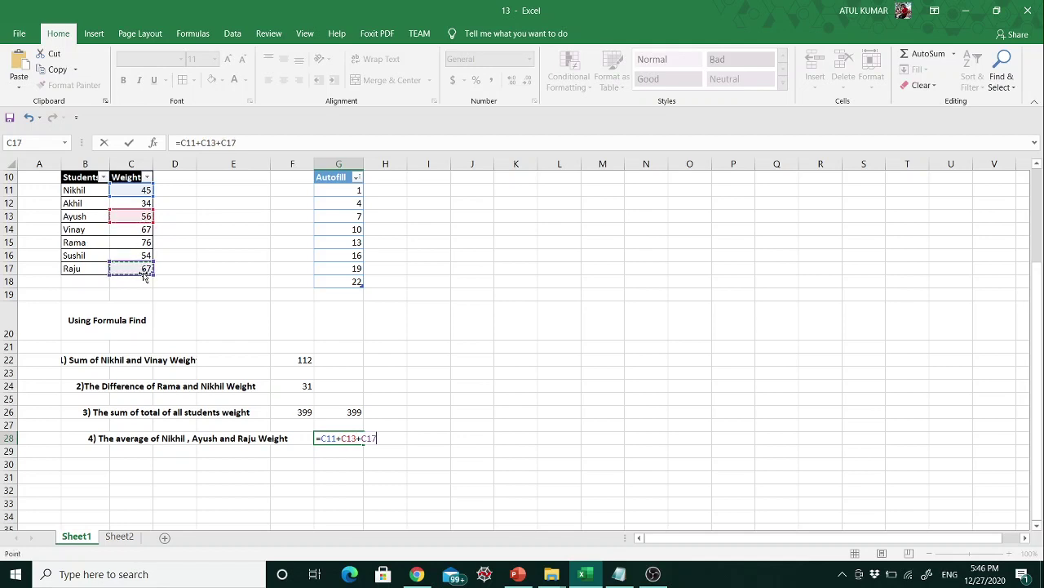
pyautogui.write('/')
pyautogui.write('3')
pyautogui.click(270, 482)
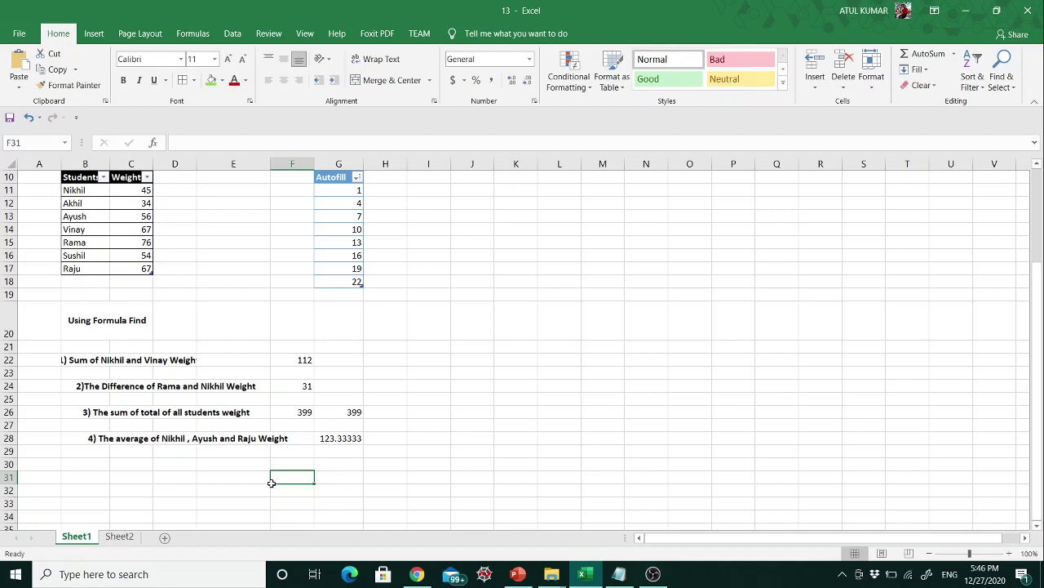
# Correct the average formula in G28 by bracketing the summed weights, giving =(C11+C13+C17)/3.
pyautogui.click(140, 190)
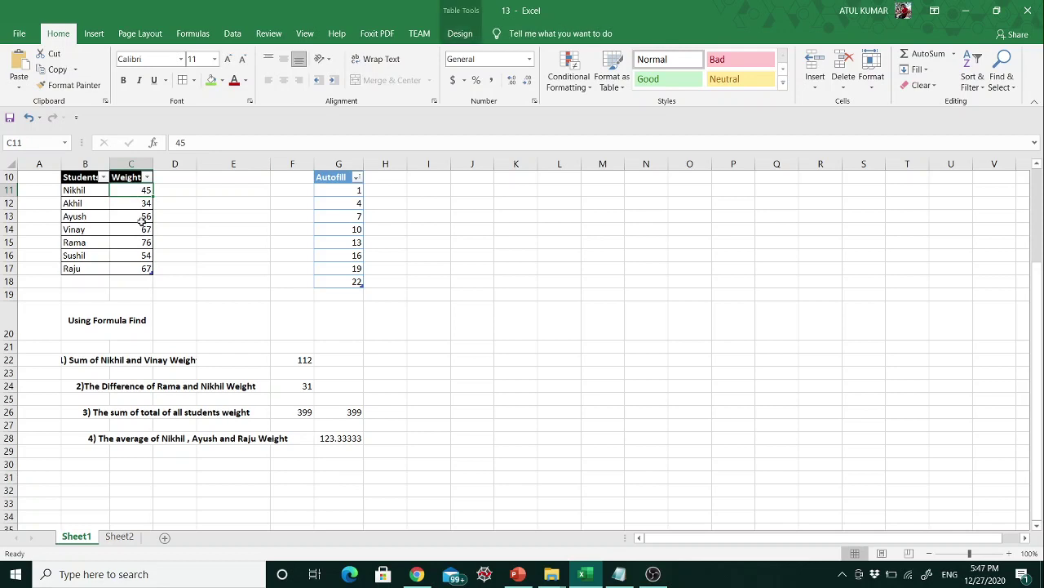
pyautogui.click(142, 218)
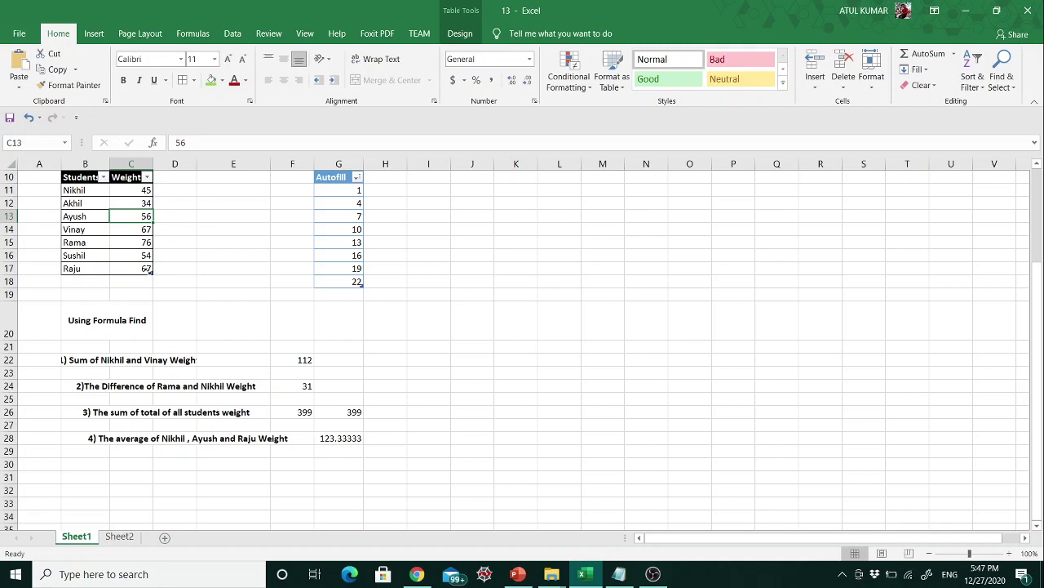
pyautogui.click(339, 439)
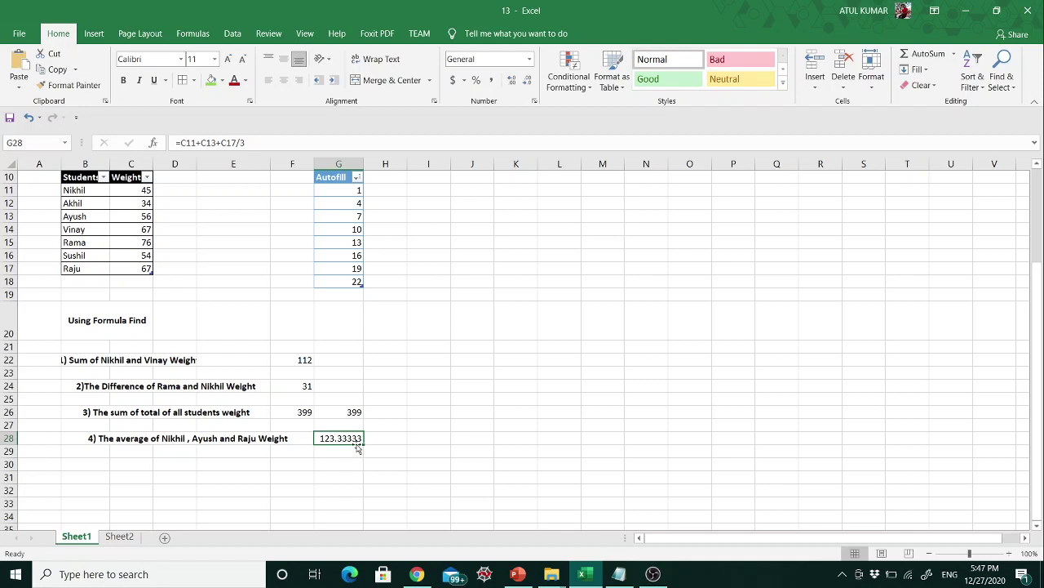
pyautogui.click(179, 142)
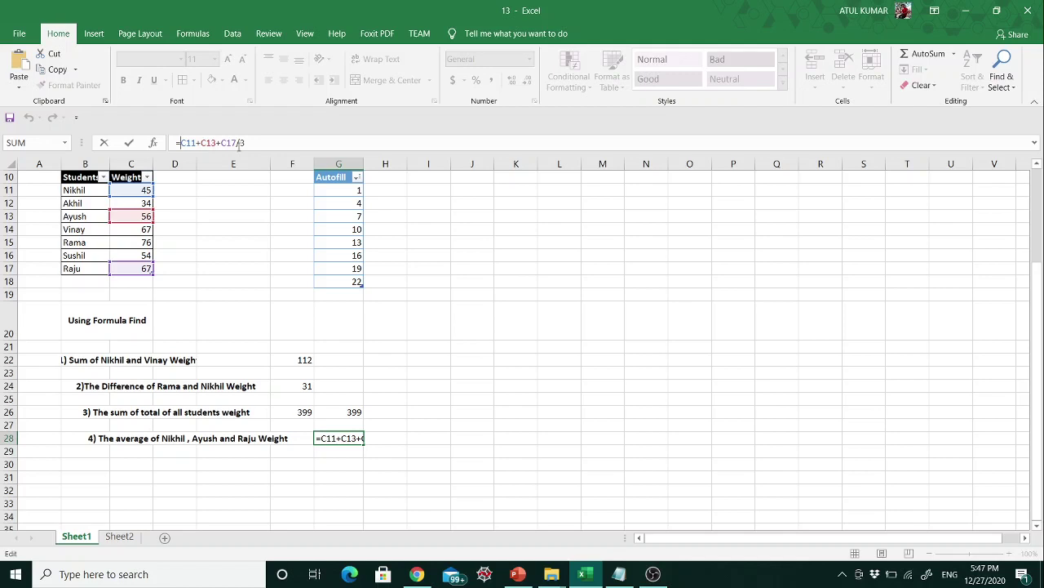
pyautogui.click(236, 143)
pyautogui.write(')')
pyautogui.write('(')
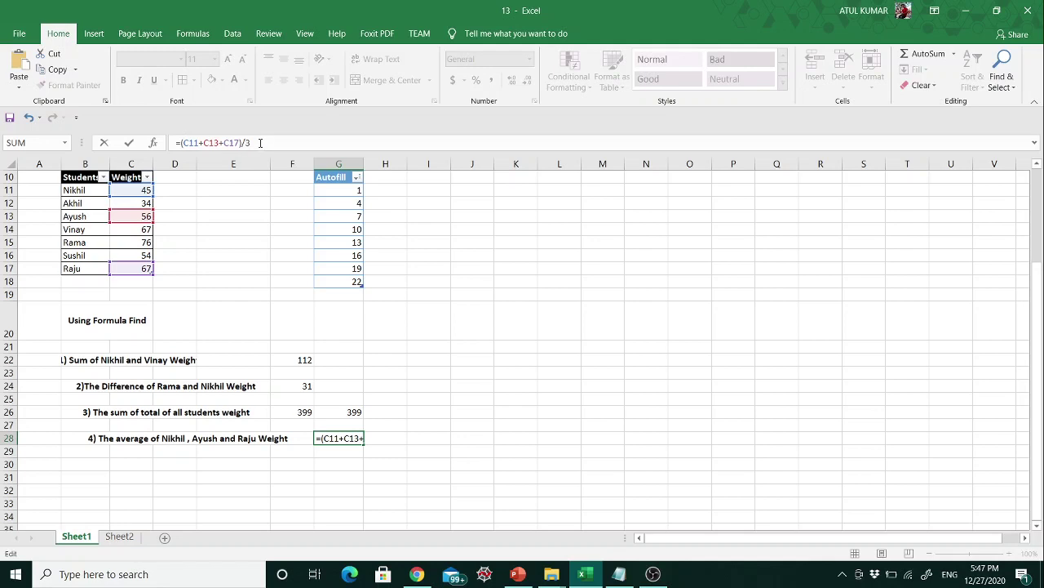
pyautogui.click(357, 438)
pyautogui.press('Return')
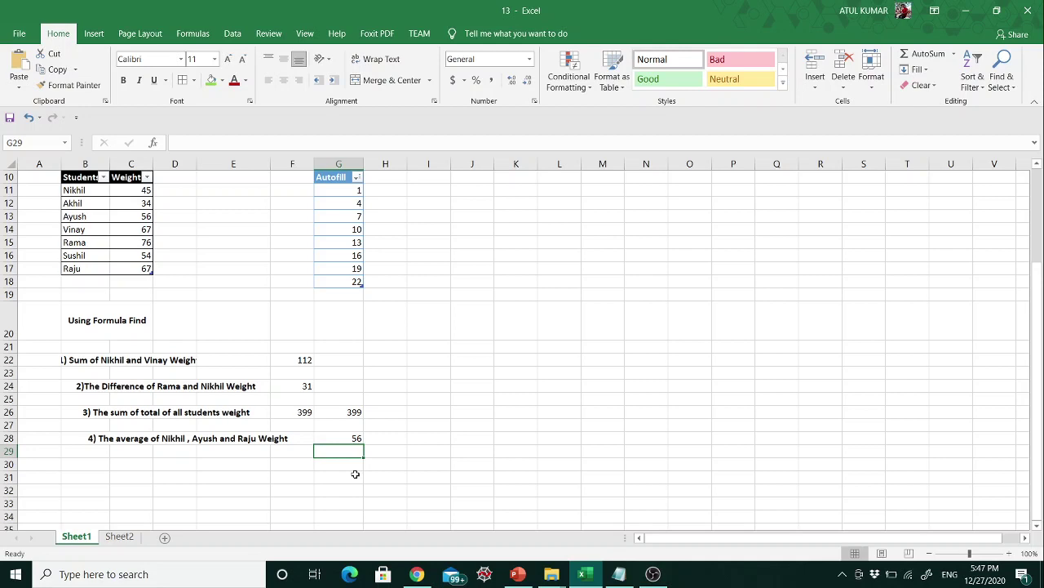
pyautogui.click(383, 441)
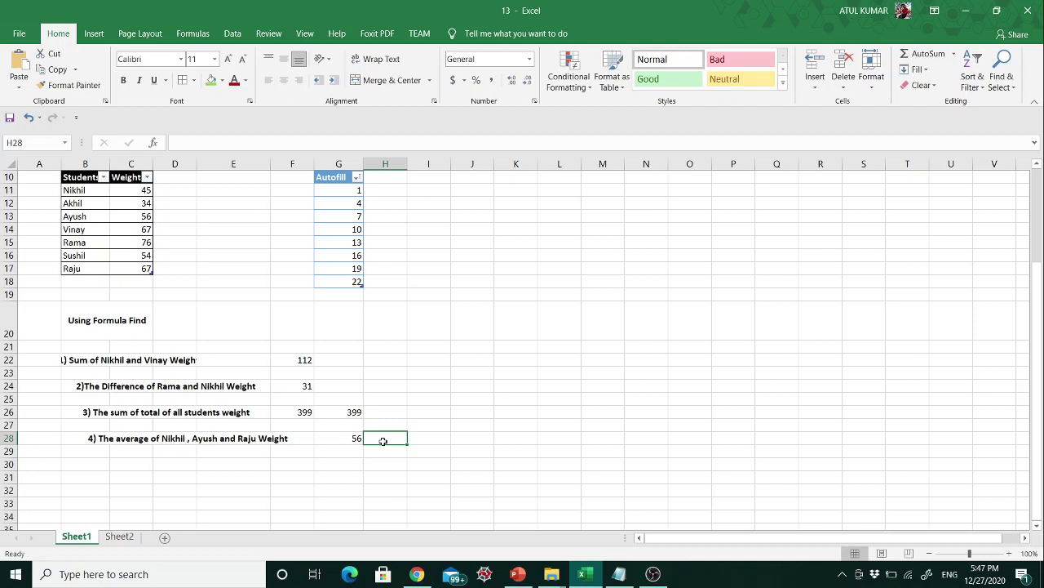
# Calculate question 4's average in H28 with the AVERAGE function, using the weights in C11, C13 and C17 as separate arguments.
pyautogui.click(155, 147)
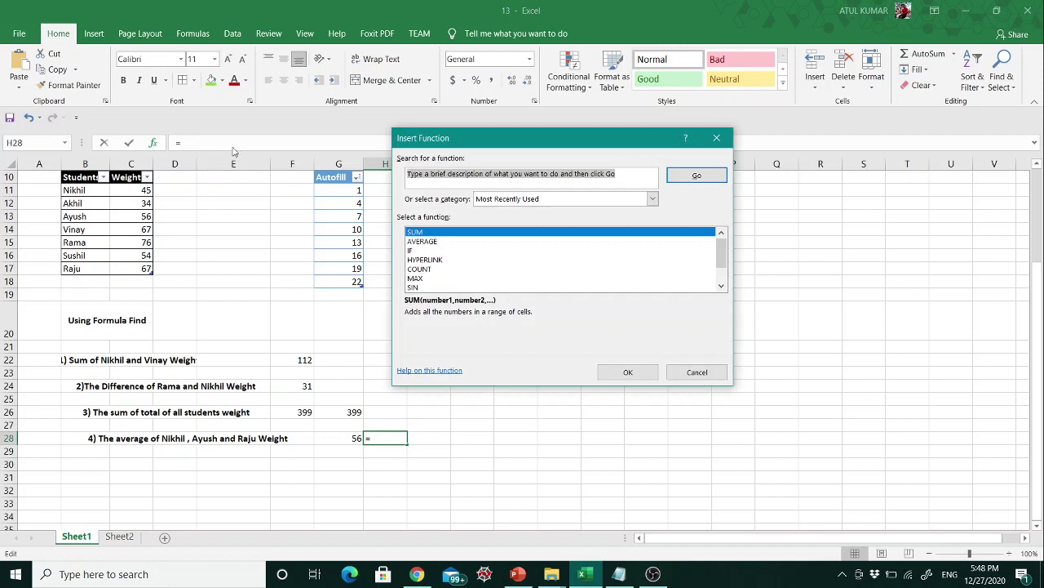
pyautogui.click(423, 241)
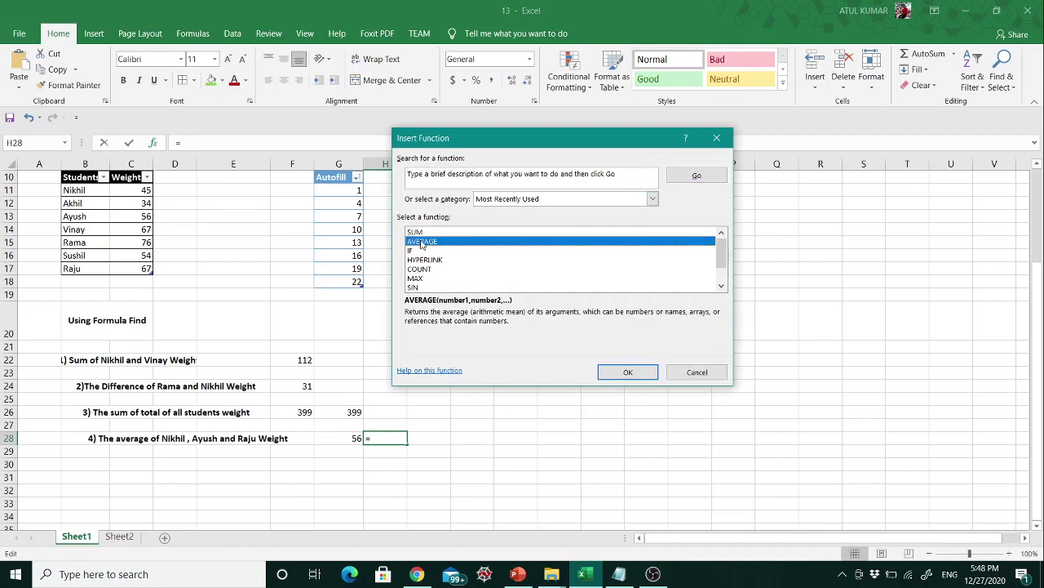
pyautogui.click(628, 375)
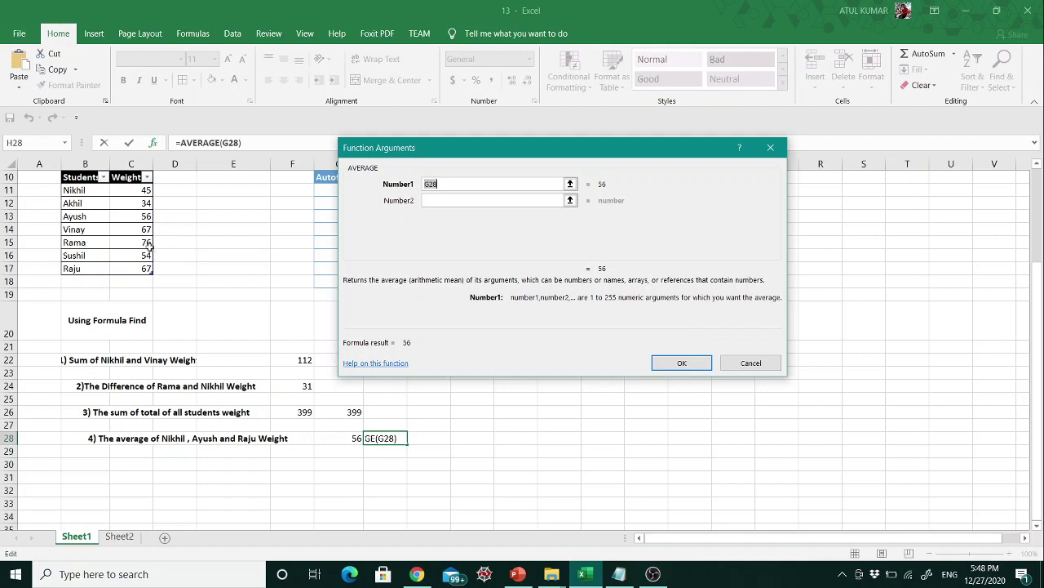
pyautogui.click(142, 191)
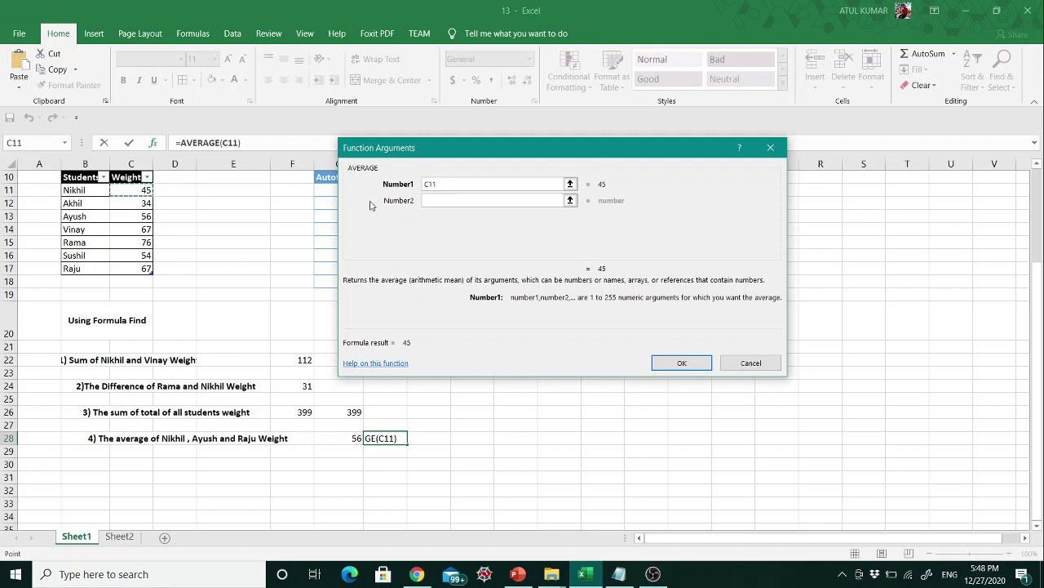
pyautogui.click(432, 200)
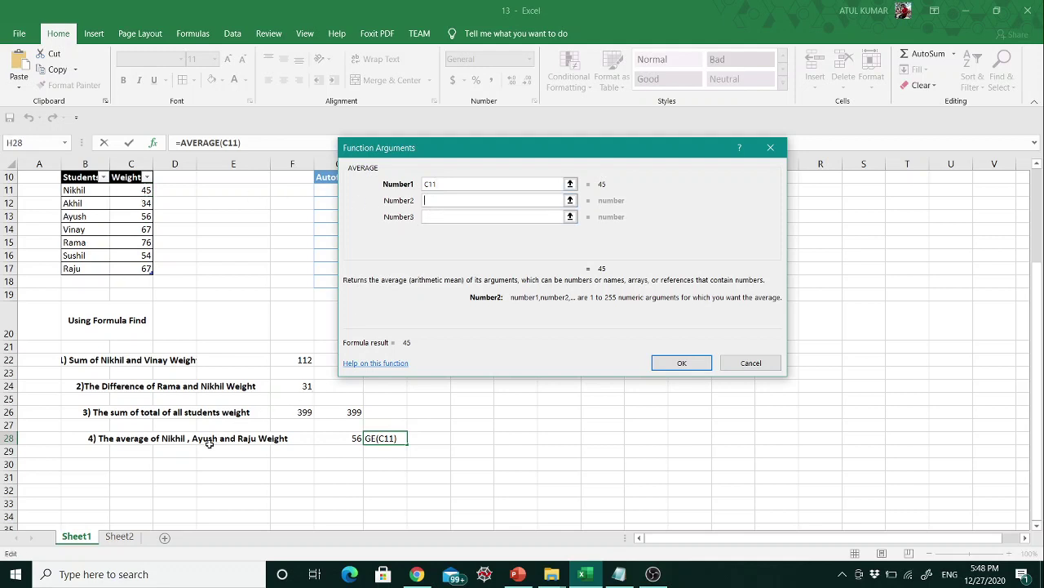
pyautogui.click(143, 216)
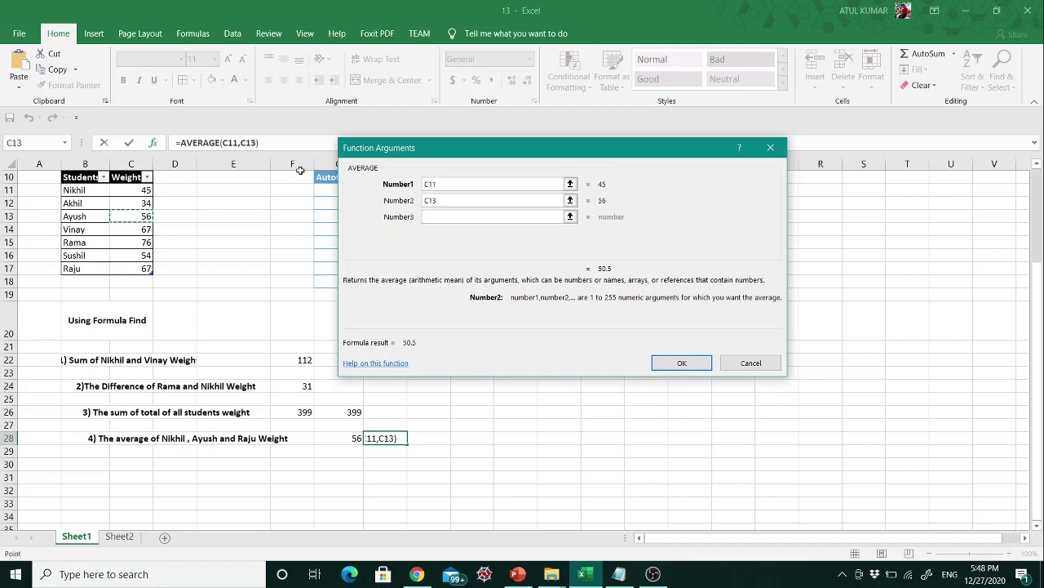
pyautogui.click(433, 216)
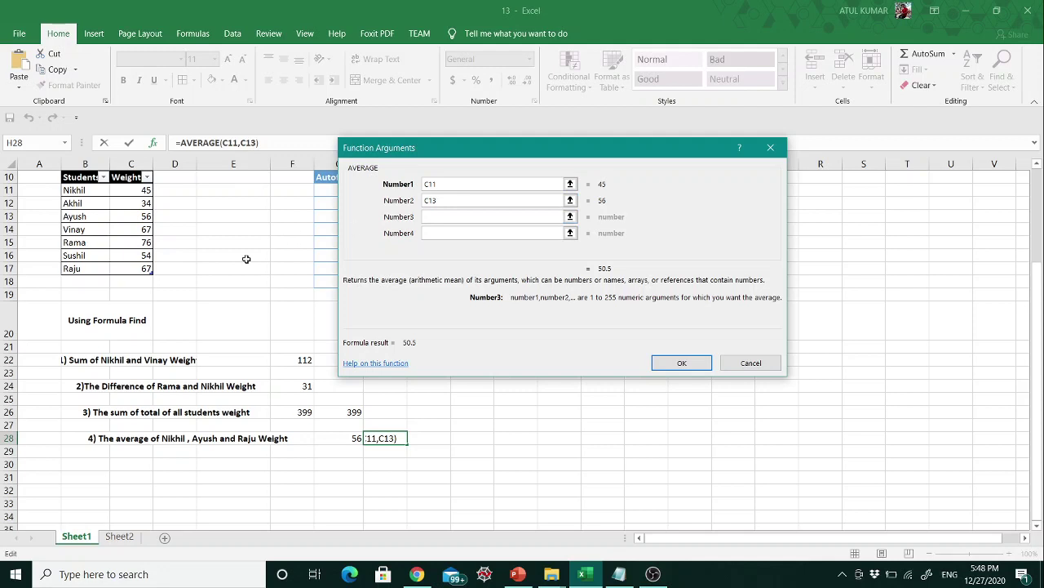
pyautogui.click(137, 274)
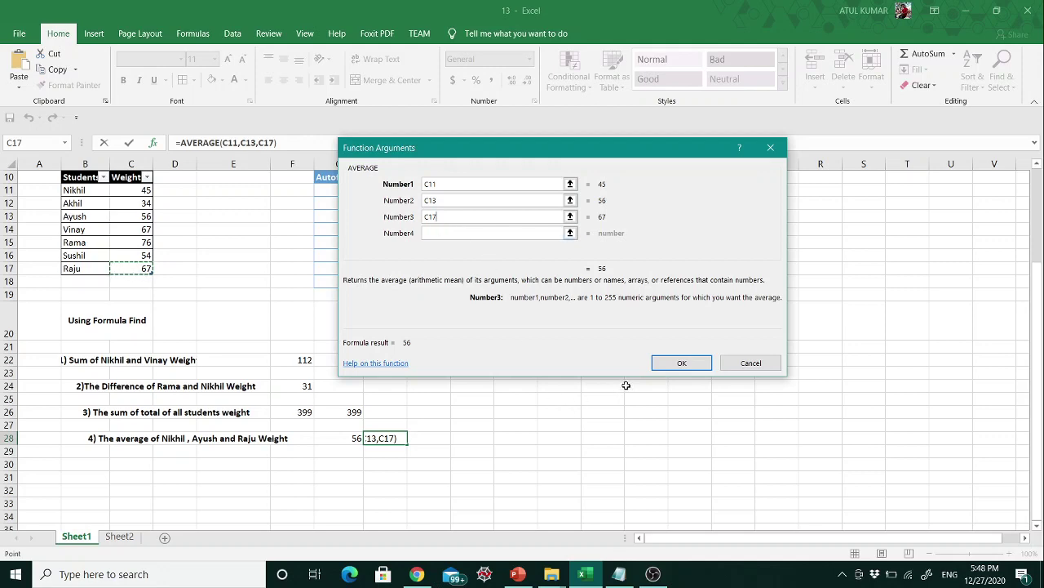
pyautogui.click(682, 364)
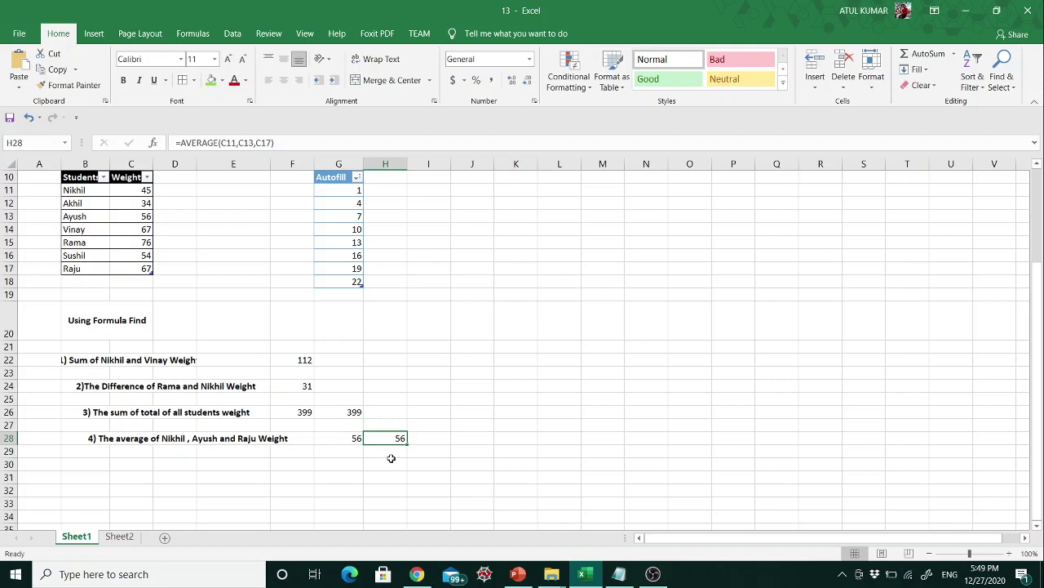
# Switch to the untitled Notepad document.
pyautogui.moveTo(619, 573)
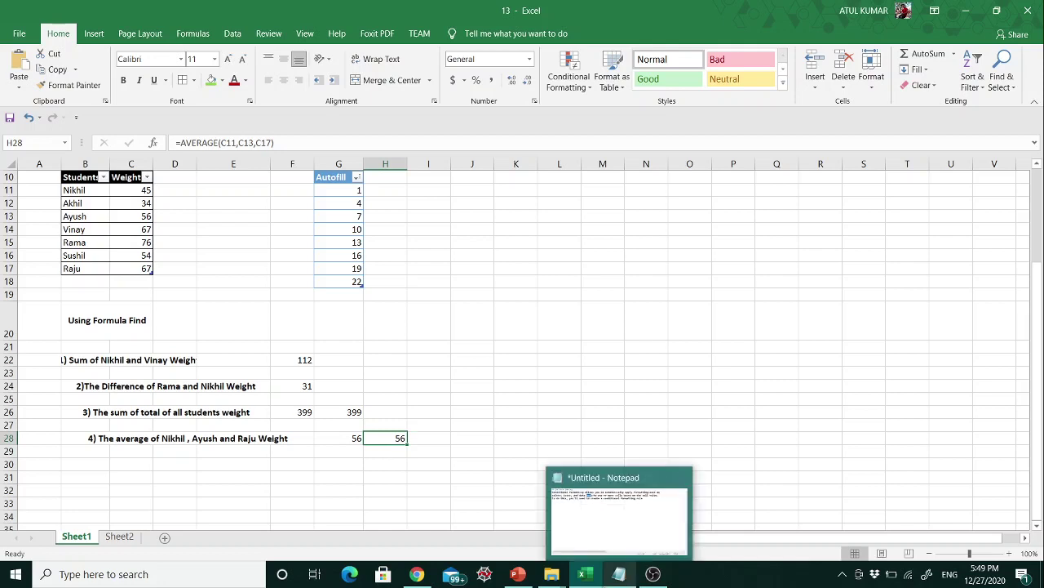